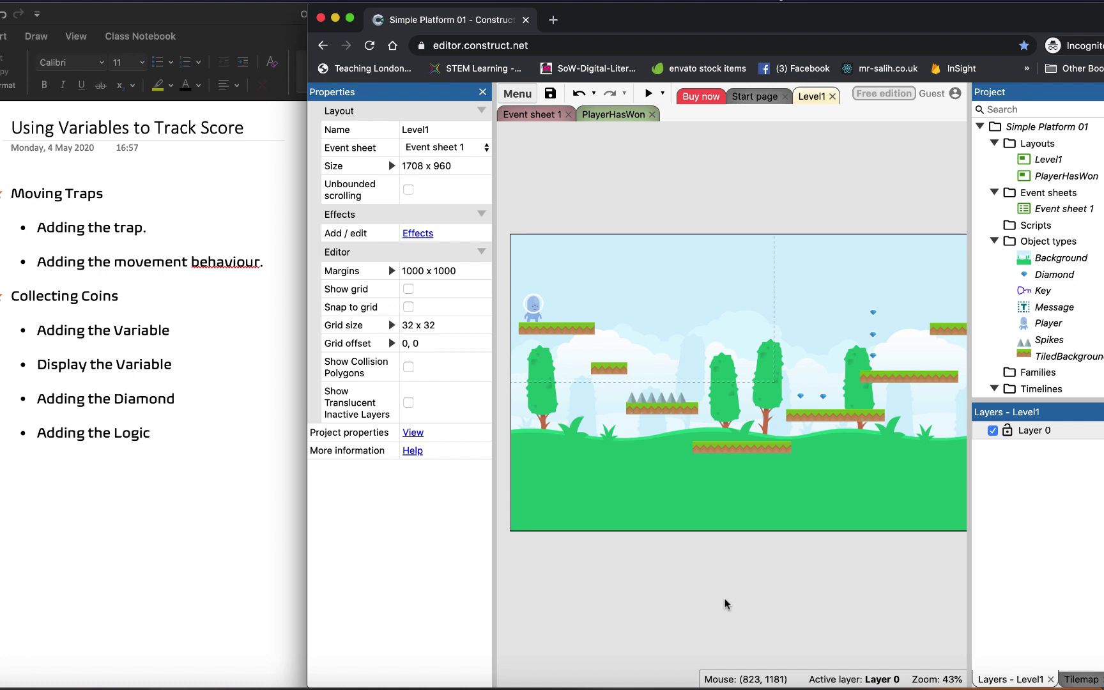
# Clone the Spikes object type in the project
pyautogui.click(1049, 340)
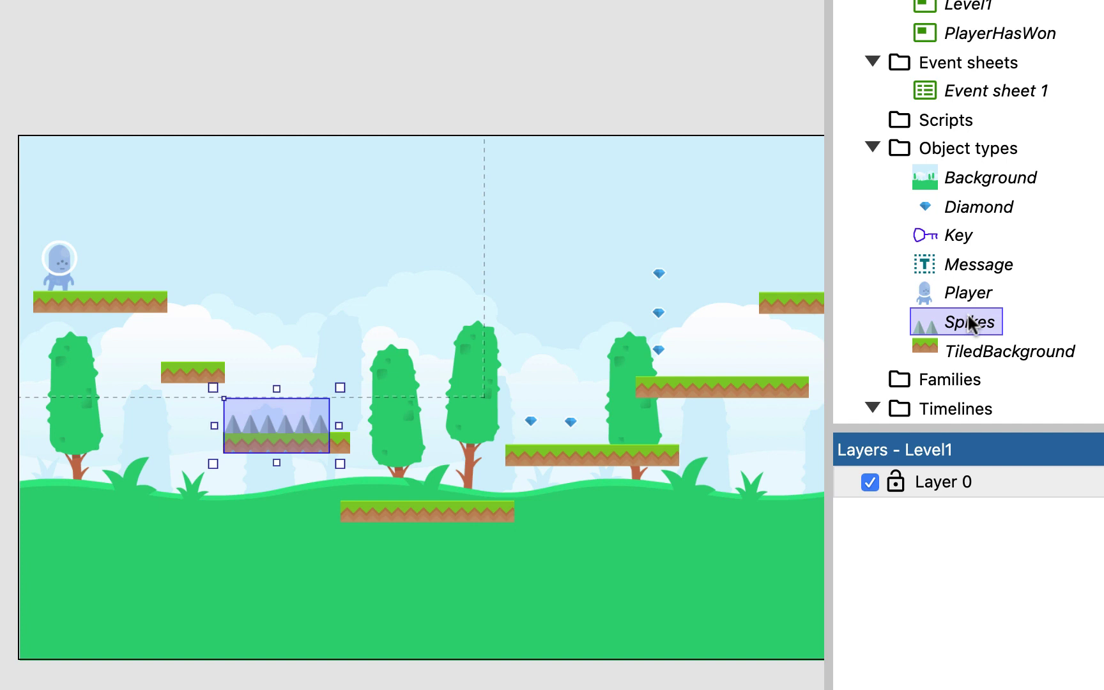
pyautogui.rightClick(967, 317)
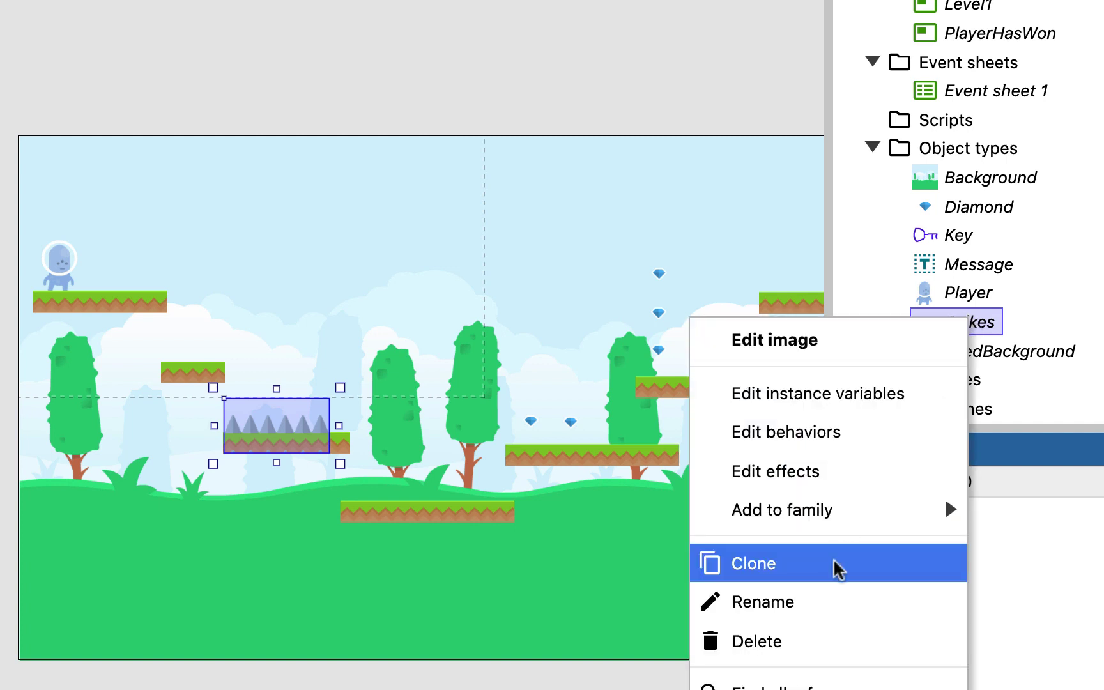
pyautogui.click(834, 560)
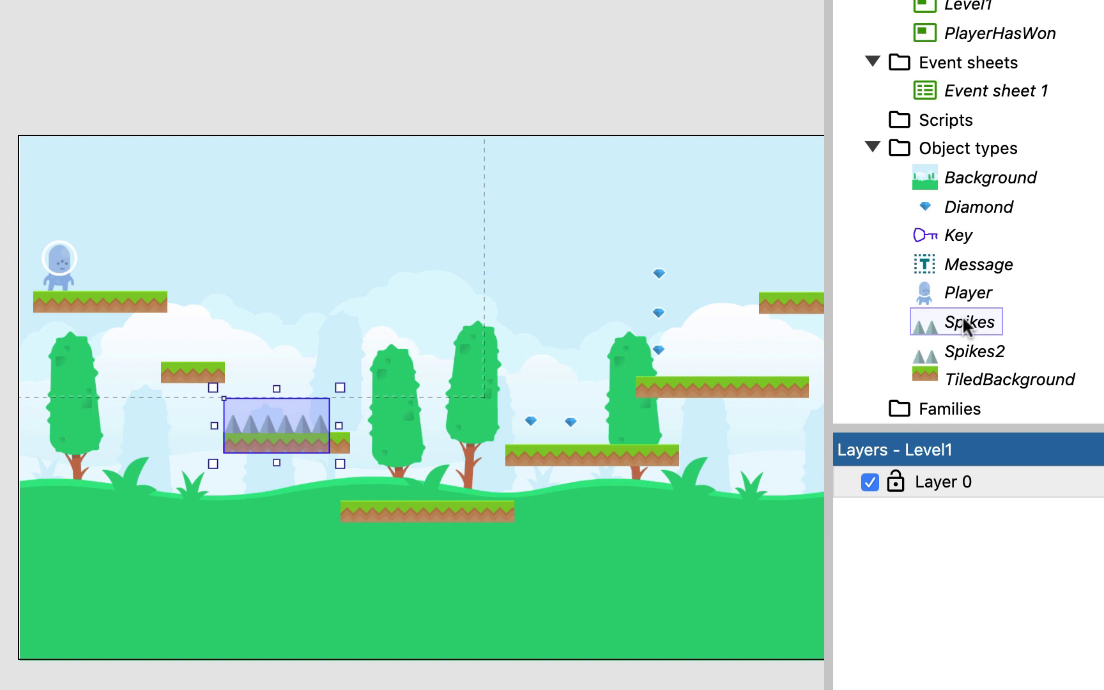
# Rename the cloned spikes object type as MovingSpikes
pyautogui.rightClick(965, 346)
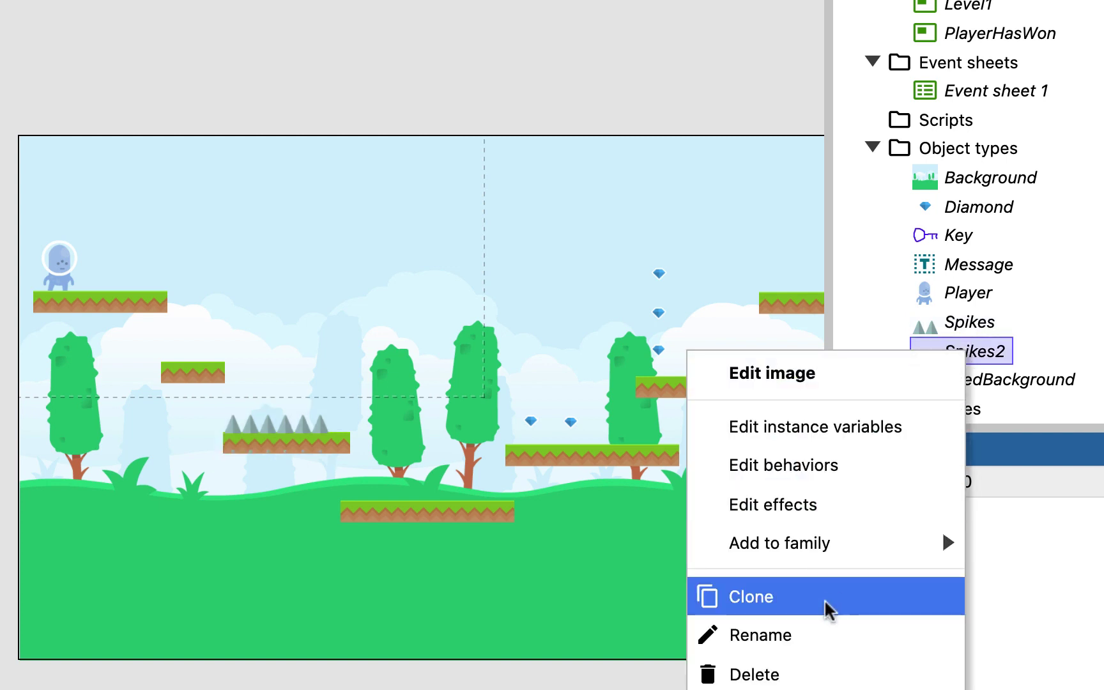
pyautogui.click(812, 647)
pyautogui.press('Right')
pyautogui.press('BackSpace')
pyautogui.press('Left')
pyautogui.press('Left')
pyautogui.press('Left')
pyautogui.press('Left')
pyautogui.press('Left')
pyautogui.press('Left')
pyautogui.write('Mov')
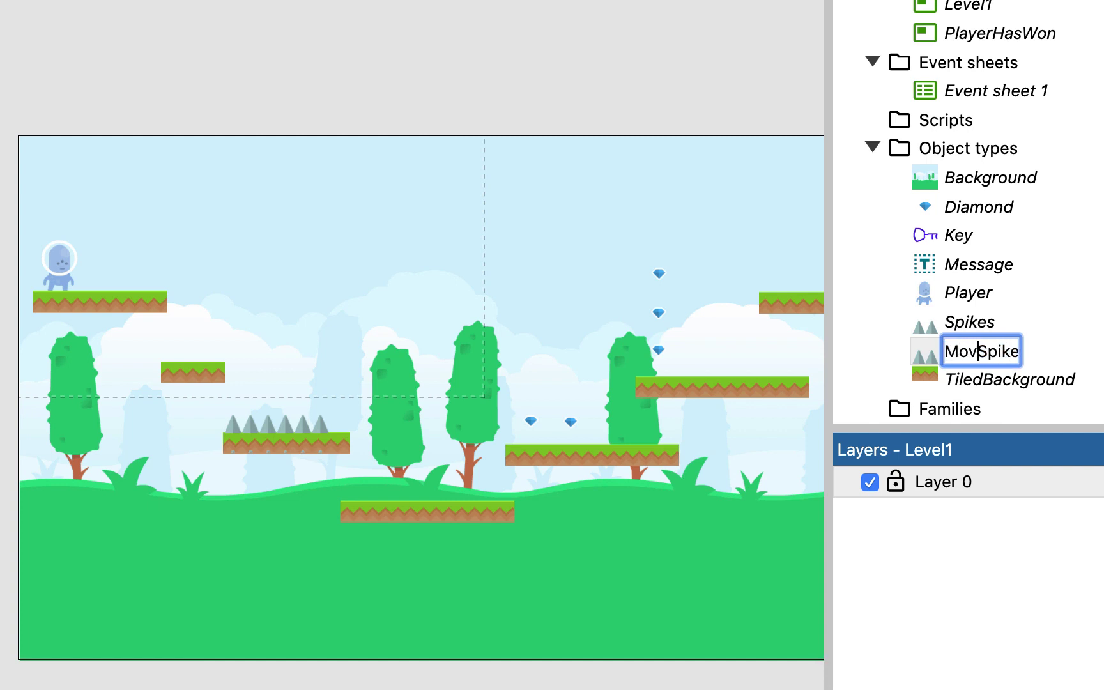
pyautogui.write('ing')
pyautogui.press('Return')
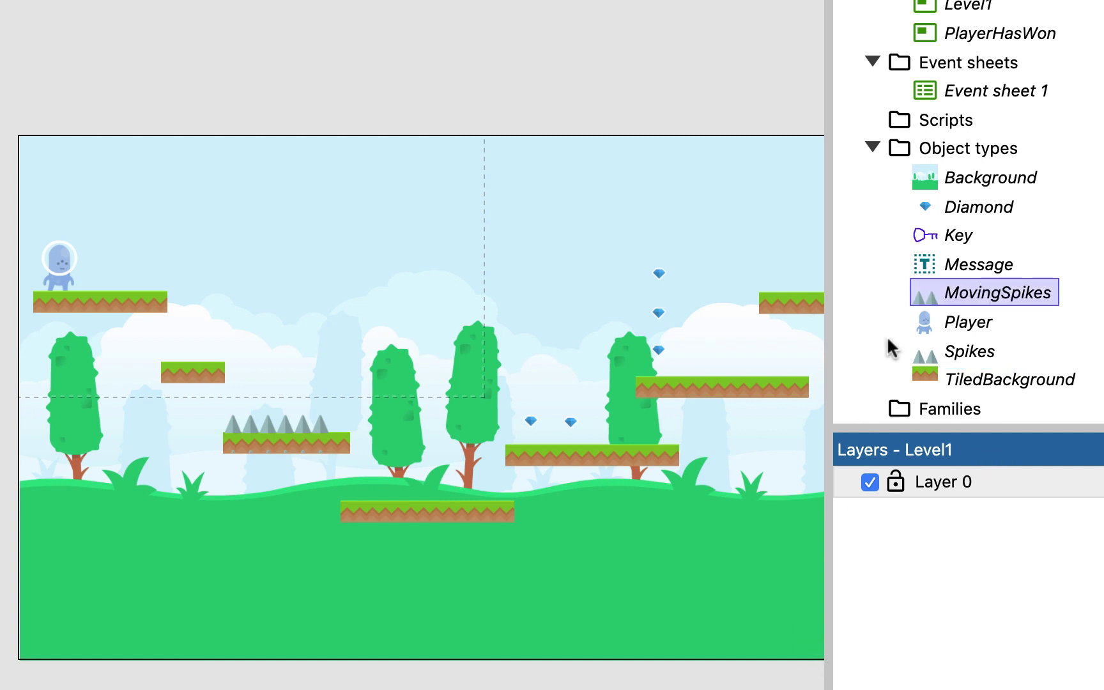
# Place a MovingSpikes instance of about 76 x 100 on the lowest platform, at about 735, 610
pyautogui.moveTo(978, 299); pyautogui.dragTo(477, 467)
pyautogui.moveTo(534, 498); pyautogui.dragTo(438, 490)
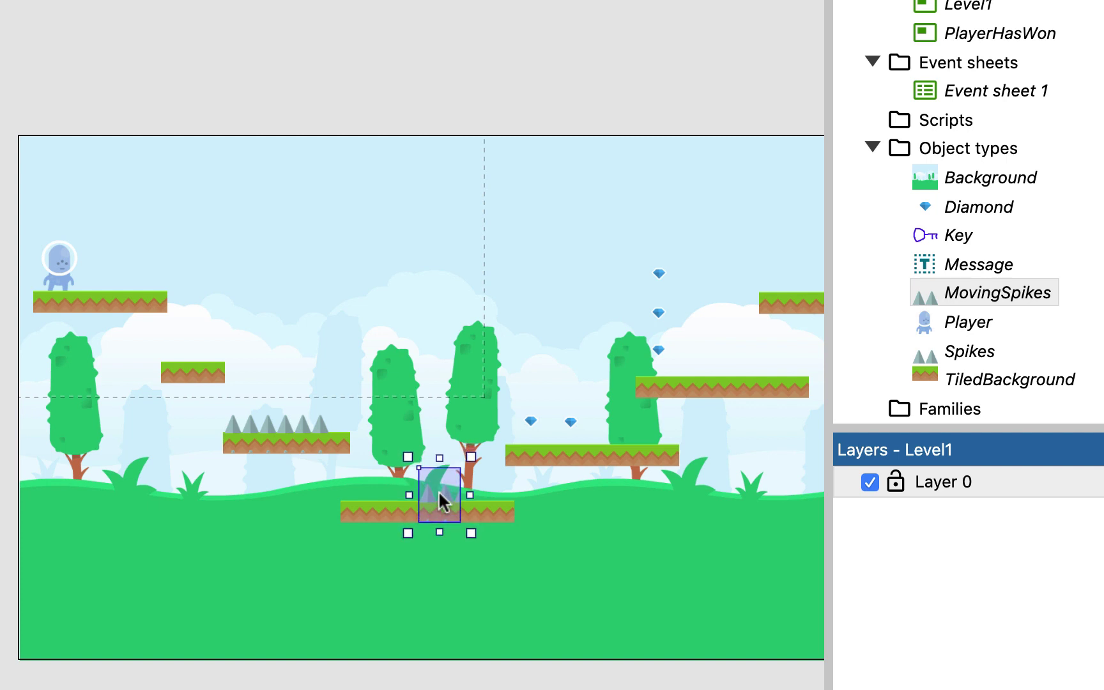
pyautogui.click(287, 424)
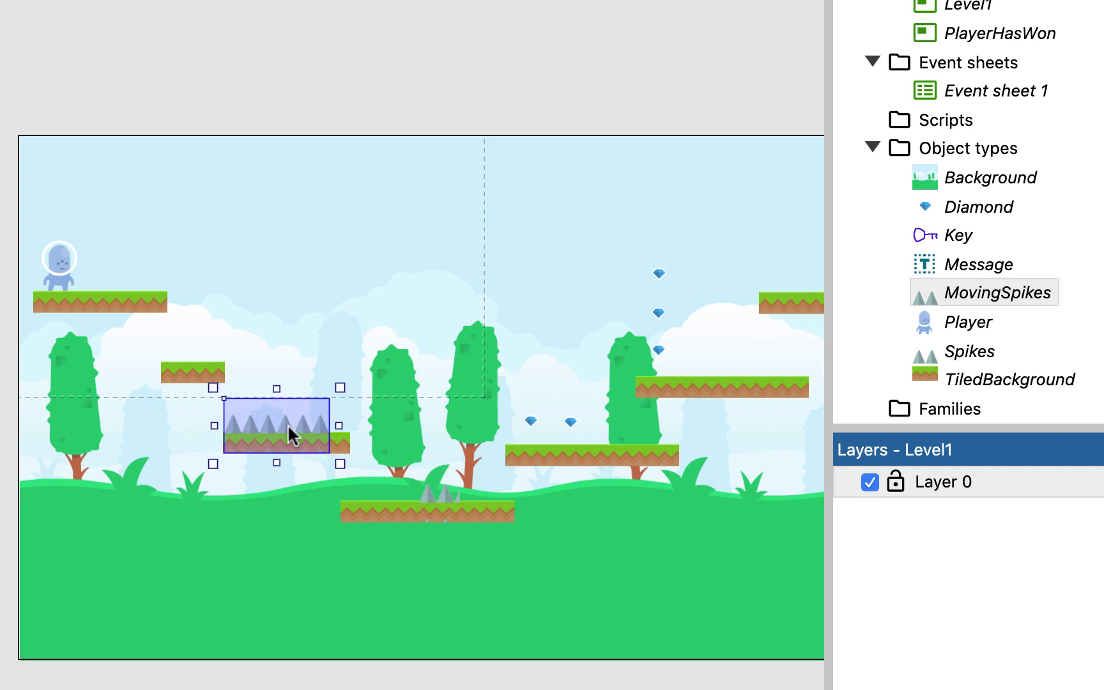
pyautogui.click(431, 489)
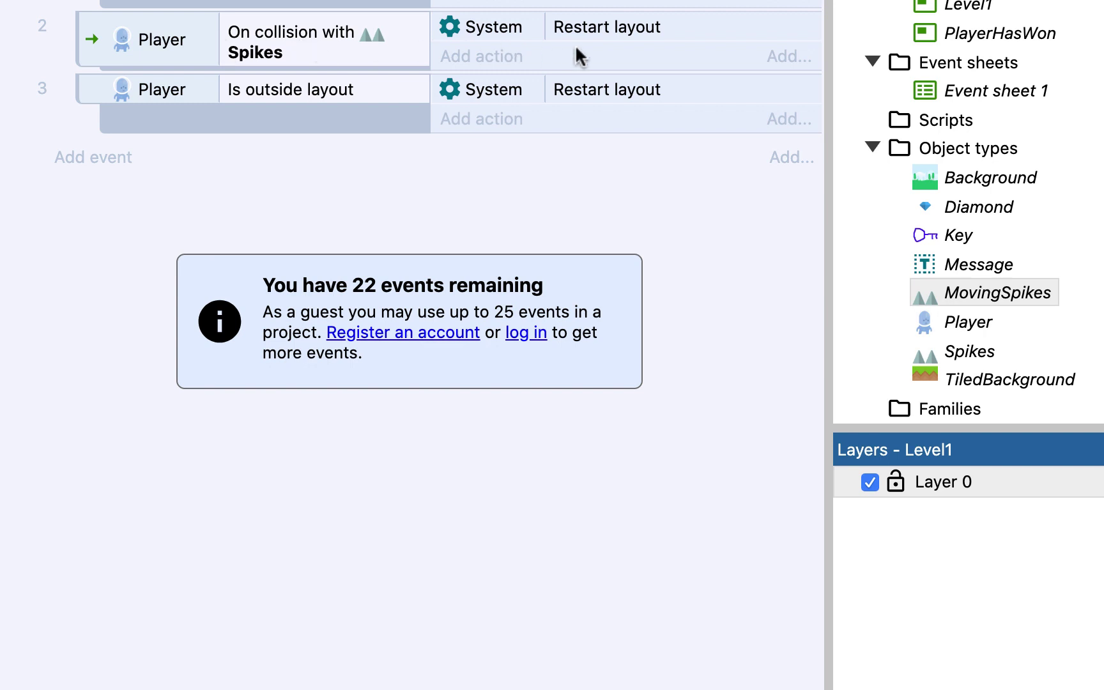
# Add an event for the Player with the condition On collision with another object, using MovingSpikes as the object
pyautogui.click(140, 41)
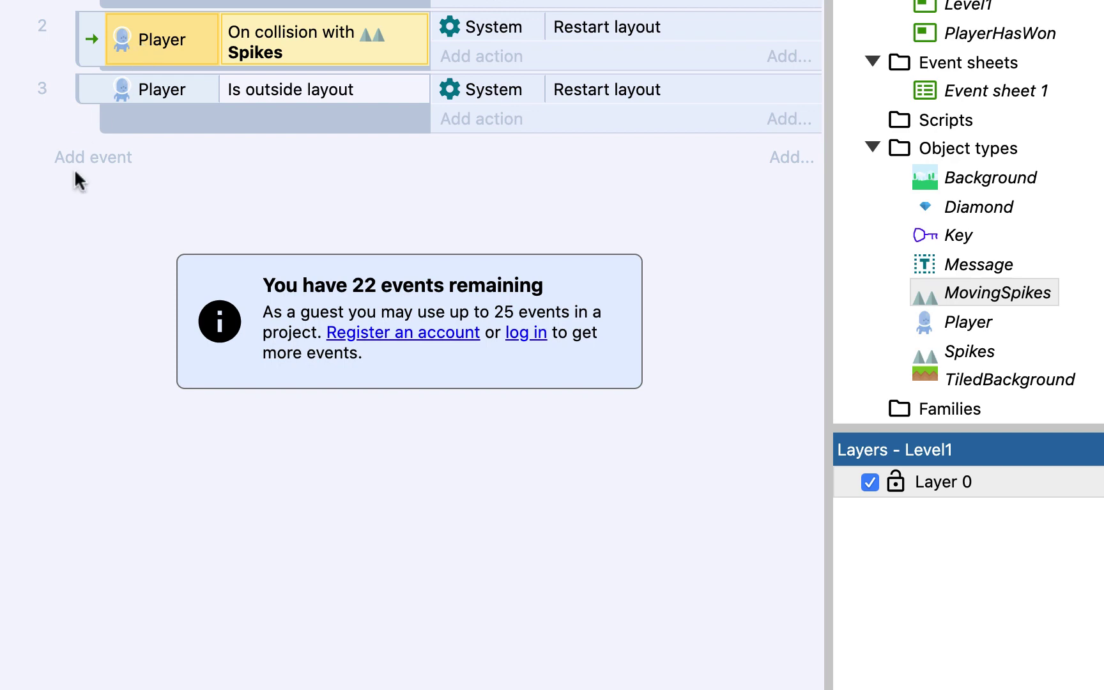
pyautogui.click(93, 158)
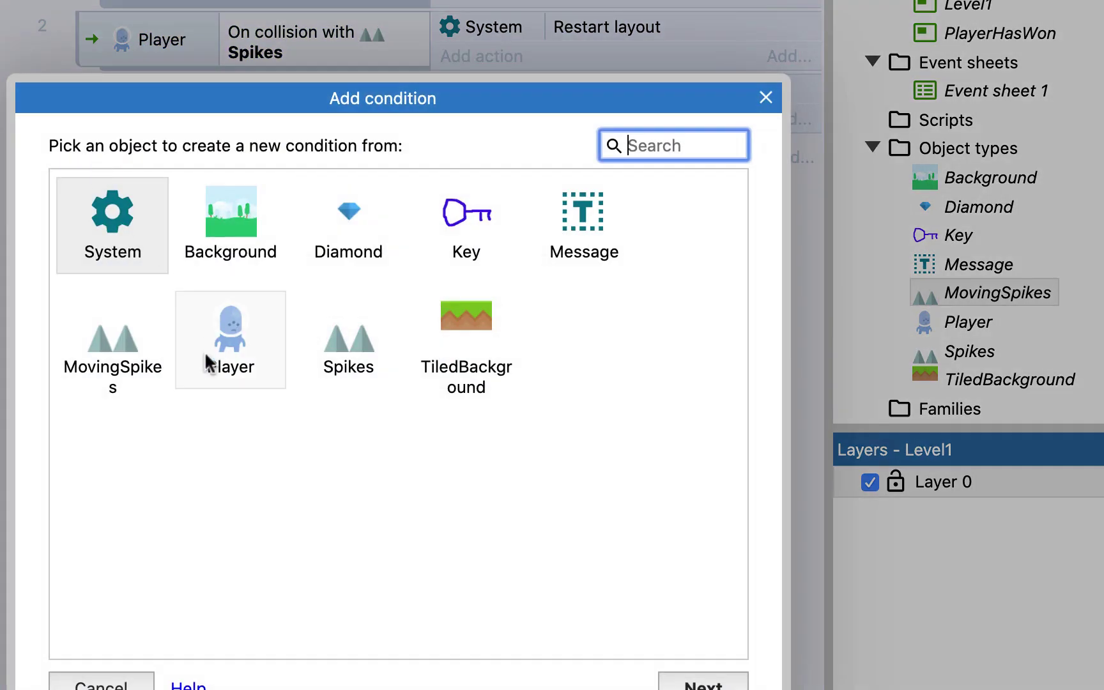
pyautogui.click(229, 339)
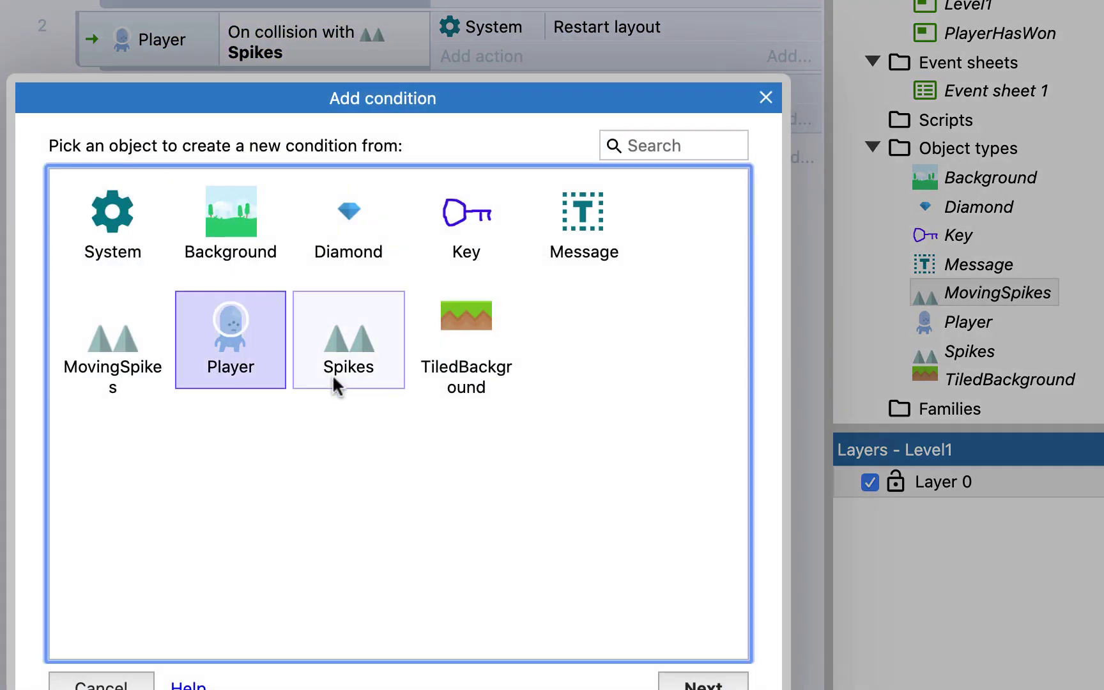
pyautogui.click(703, 680)
pyautogui.scroll(-1, 386, 581)
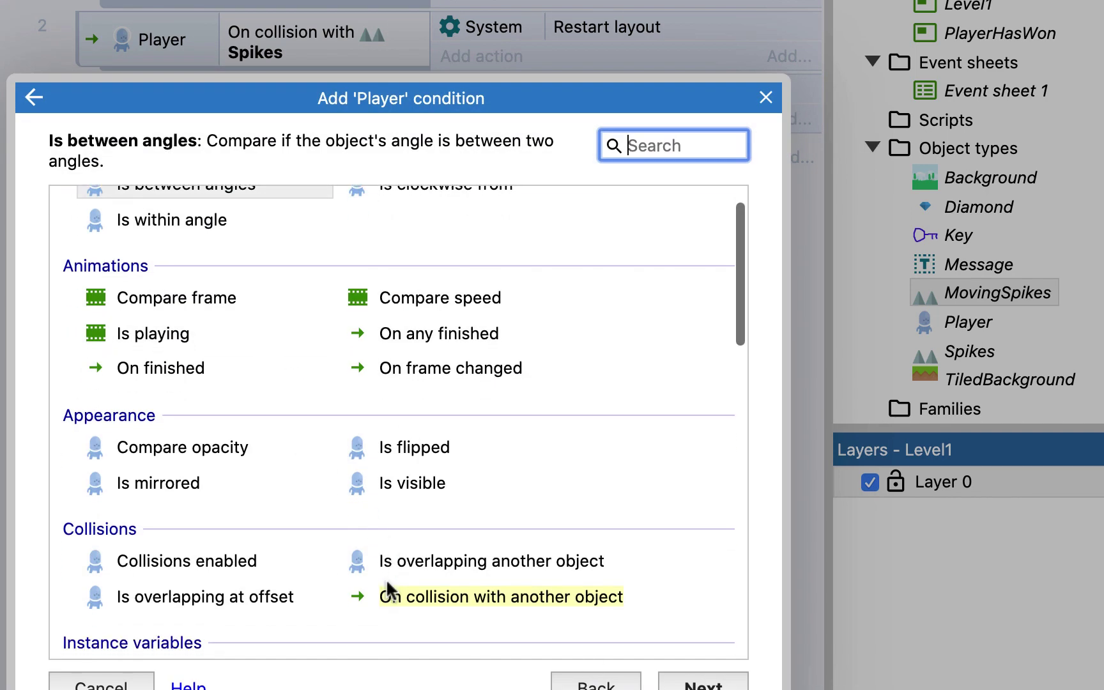
pyautogui.doubleClick(474, 598)
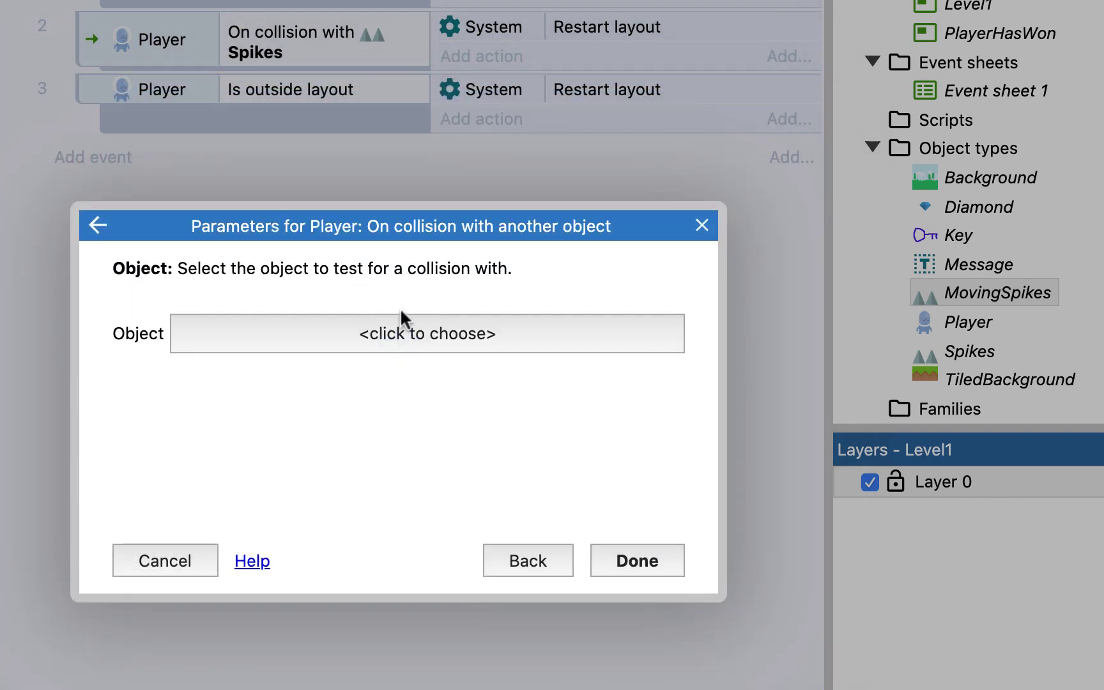
pyautogui.click(402, 322)
pyautogui.doubleClick(241, 421)
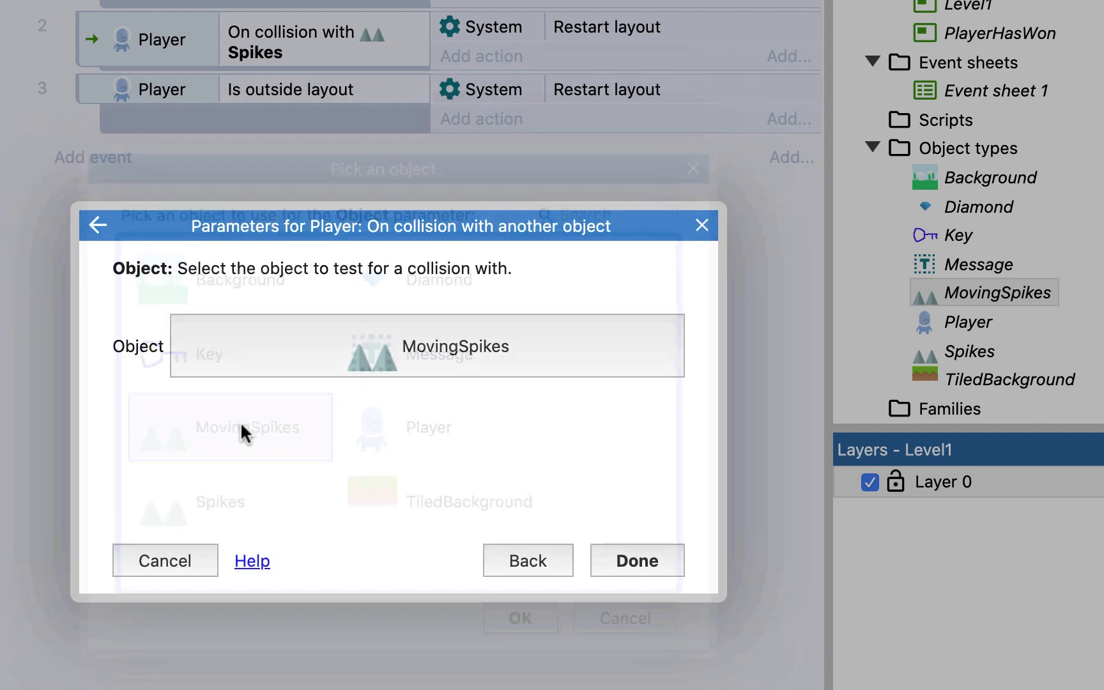
pyautogui.click(638, 561)
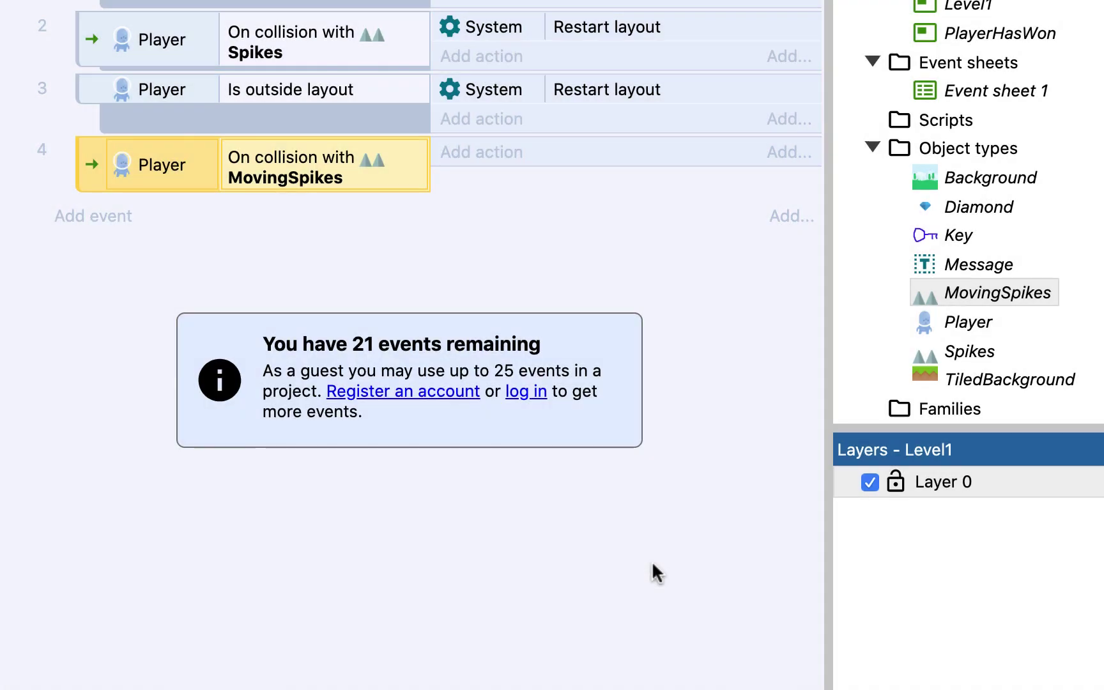
# Give the Player and MovingSpikes collision event the System action Restart layout
pyautogui.click(498, 159)
pyautogui.doubleClick(131, 229)
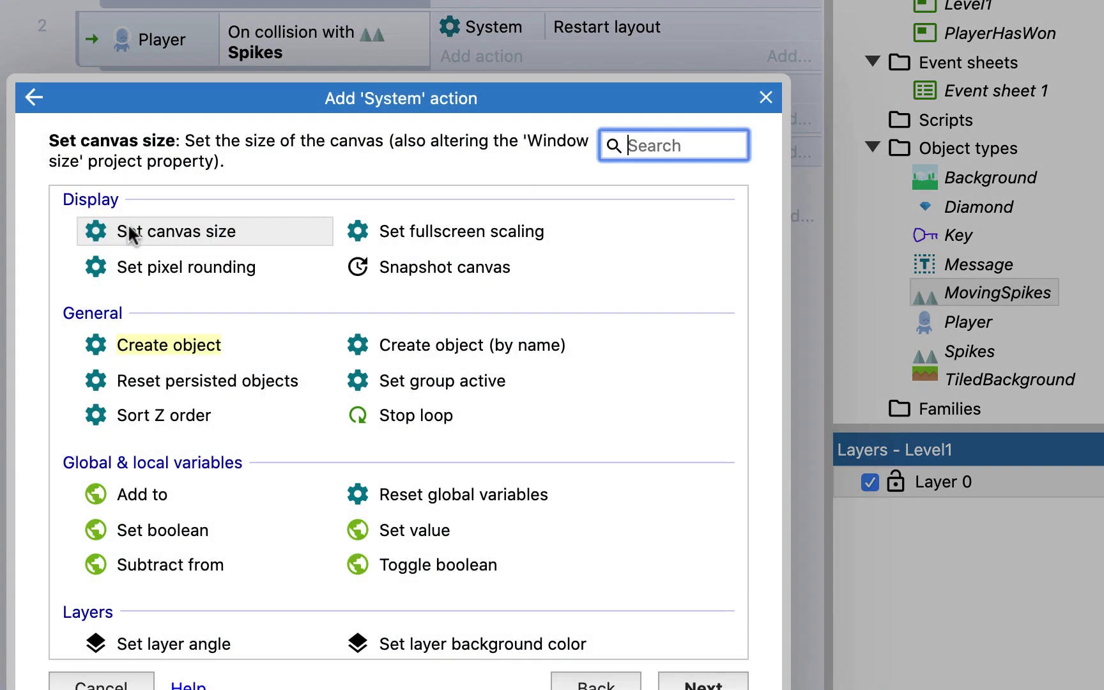
pyautogui.scroll(-5, 239, 459)
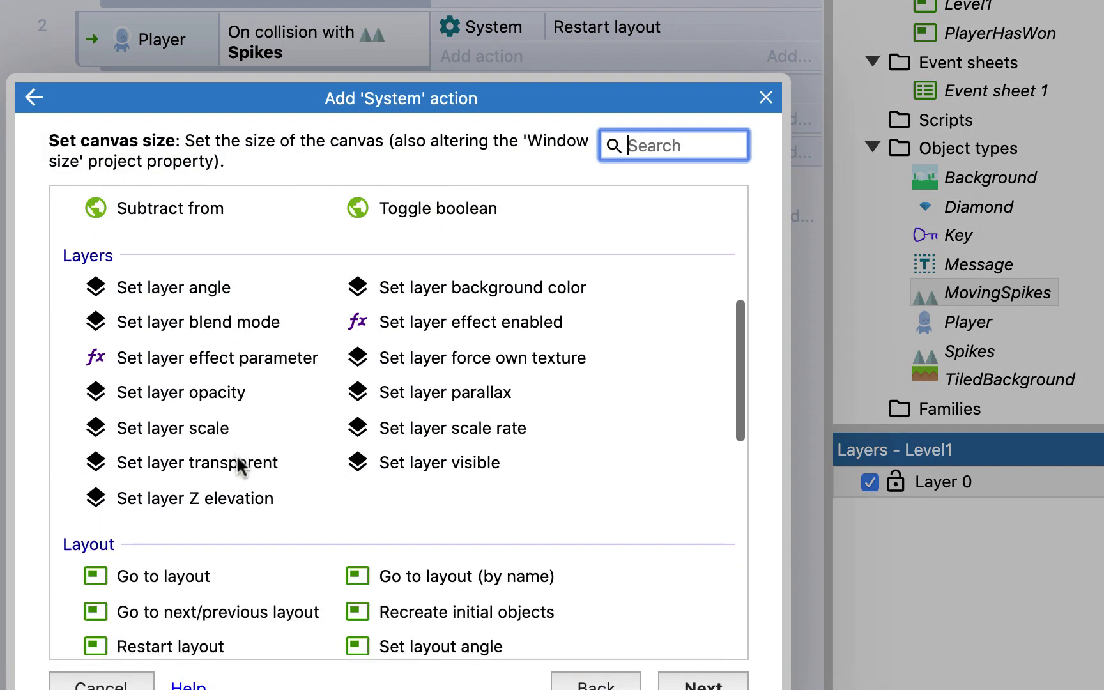
pyautogui.scroll(-2, 237, 457)
pyautogui.doubleClick(159, 551)
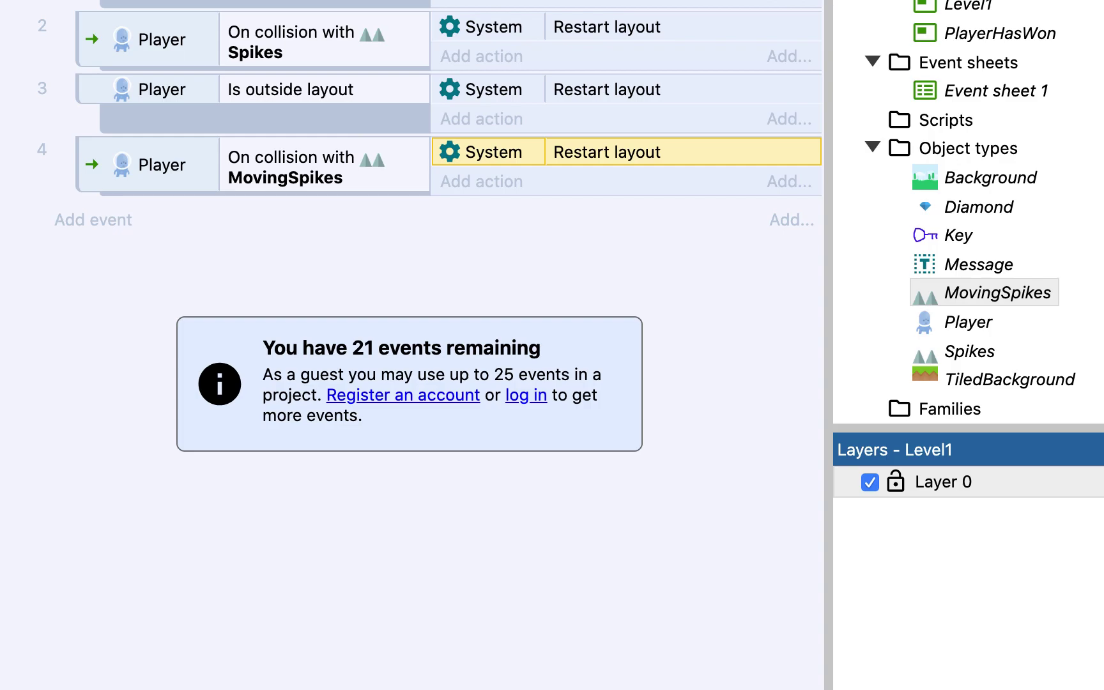
# Test the MovingSpikes collision by steering the player past the first spikes onto the new trap, and close the preview
pyautogui.press('Right')
pyautogui.press('Up')
pyautogui.press('Right')
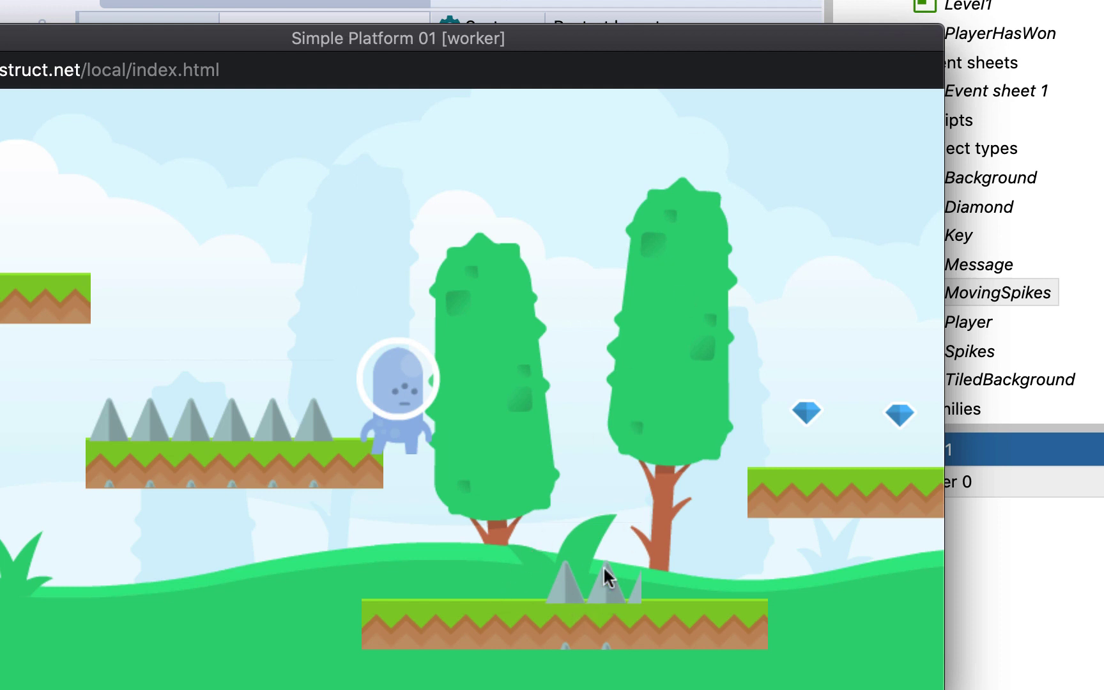
pyautogui.press('Left')
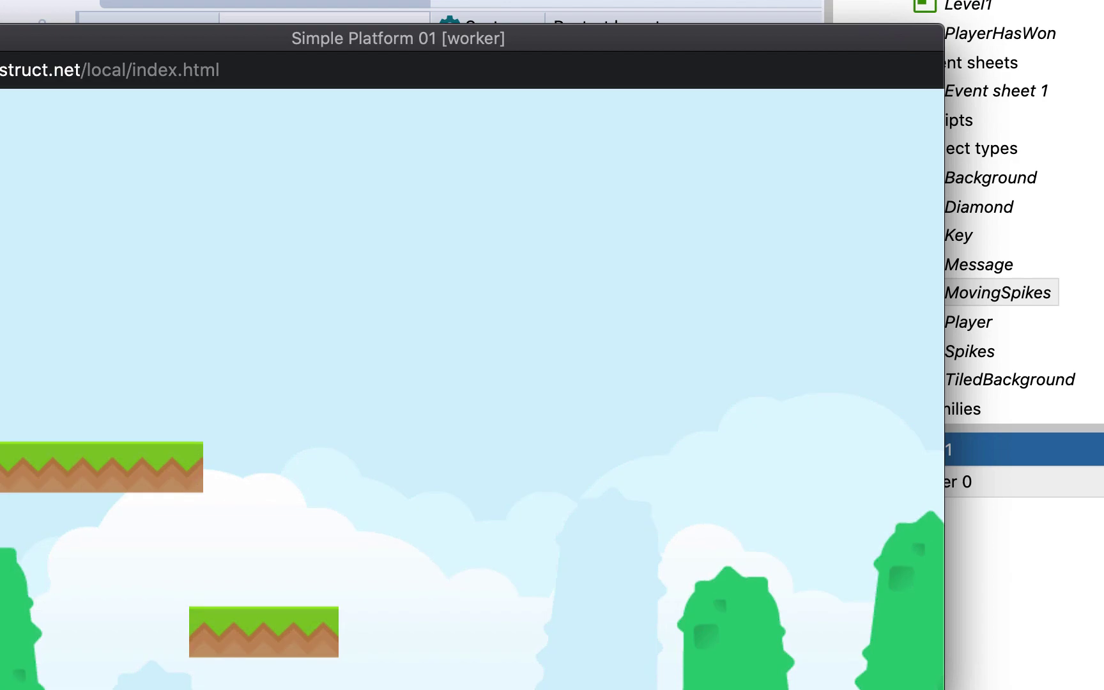
pyautogui.press('super+w')
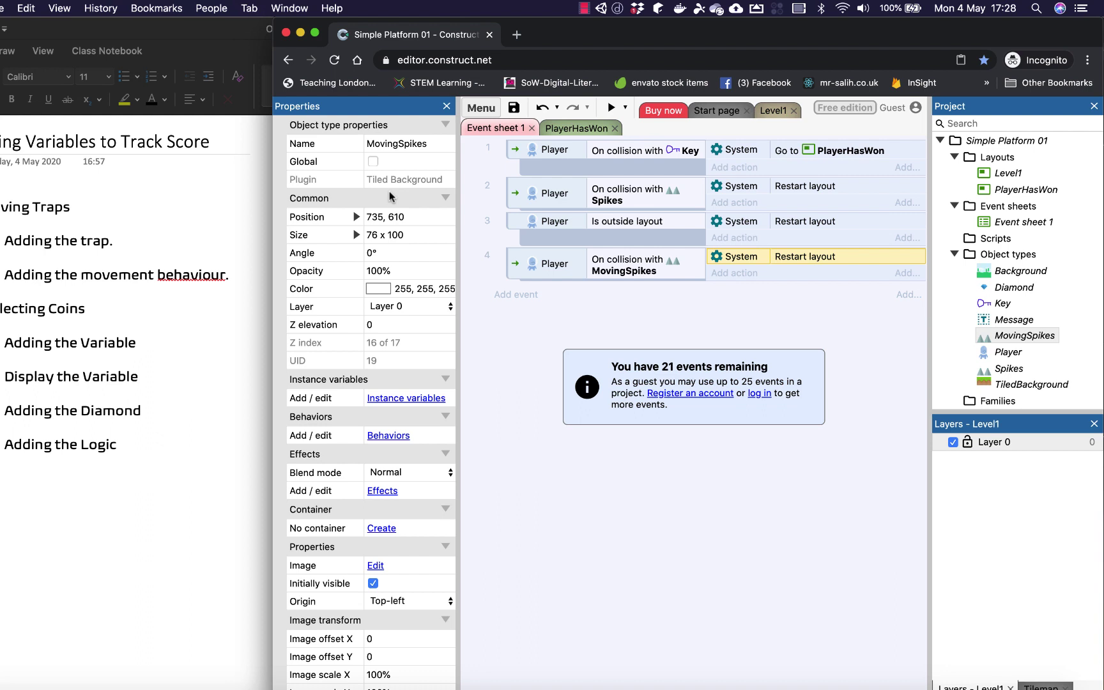
# Add the Sine movement behavior to the MovingSpikes instance in the Level1 layout
pyautogui.click(774, 112)
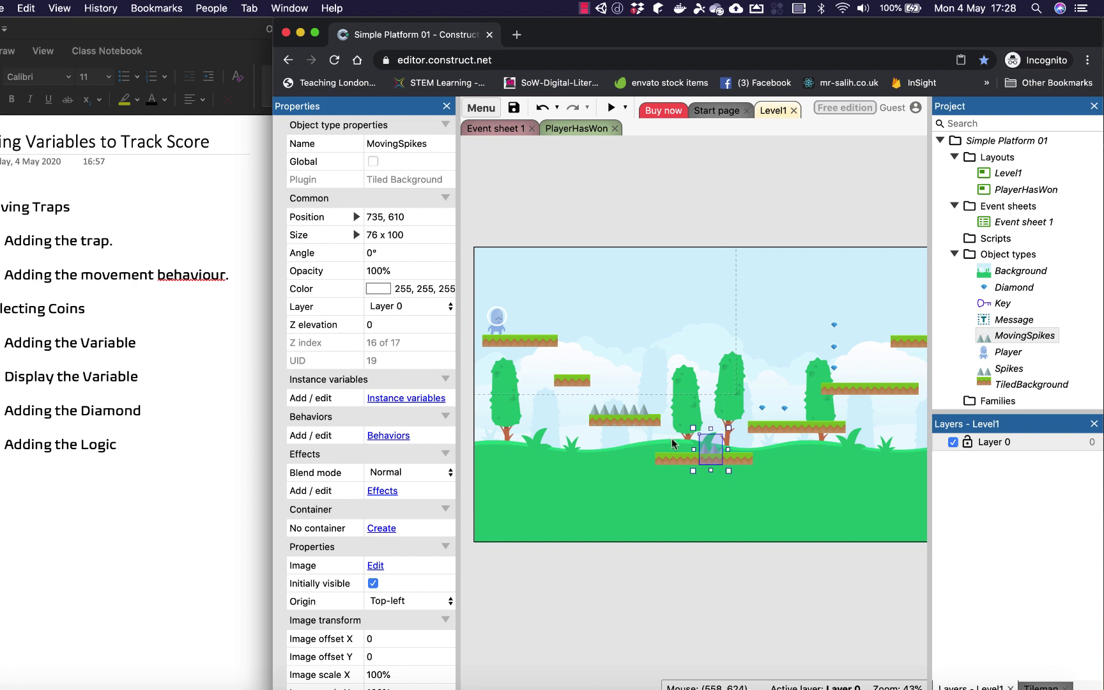
pyautogui.rightClick(711, 449)
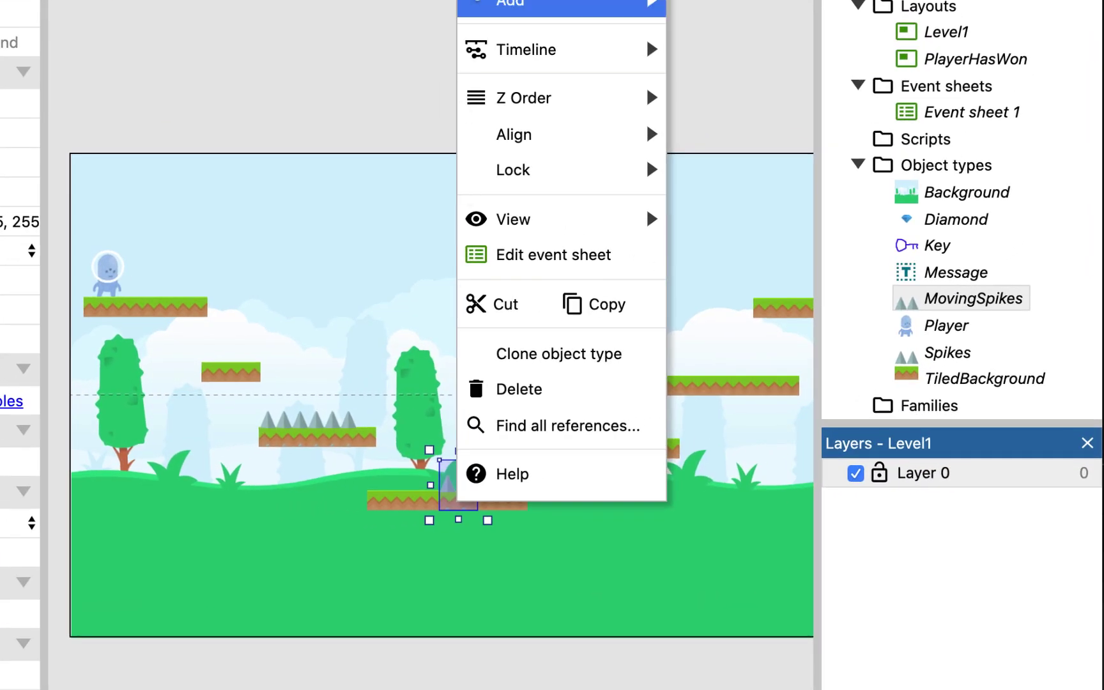
pyautogui.moveTo(639, 6)
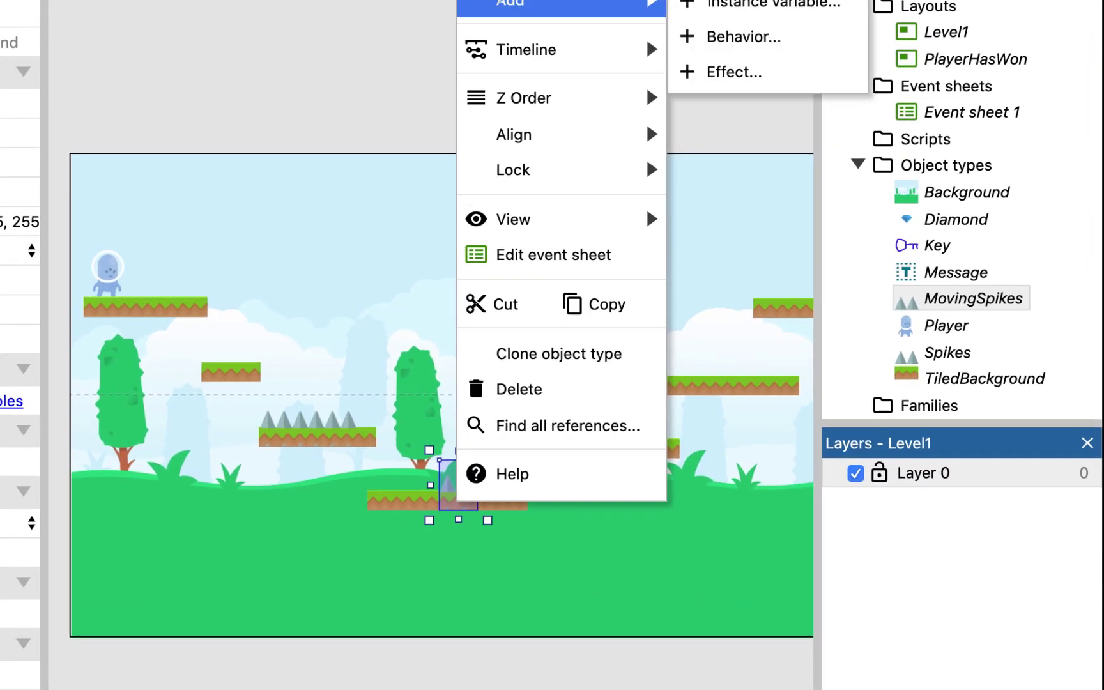
pyautogui.click(762, 39)
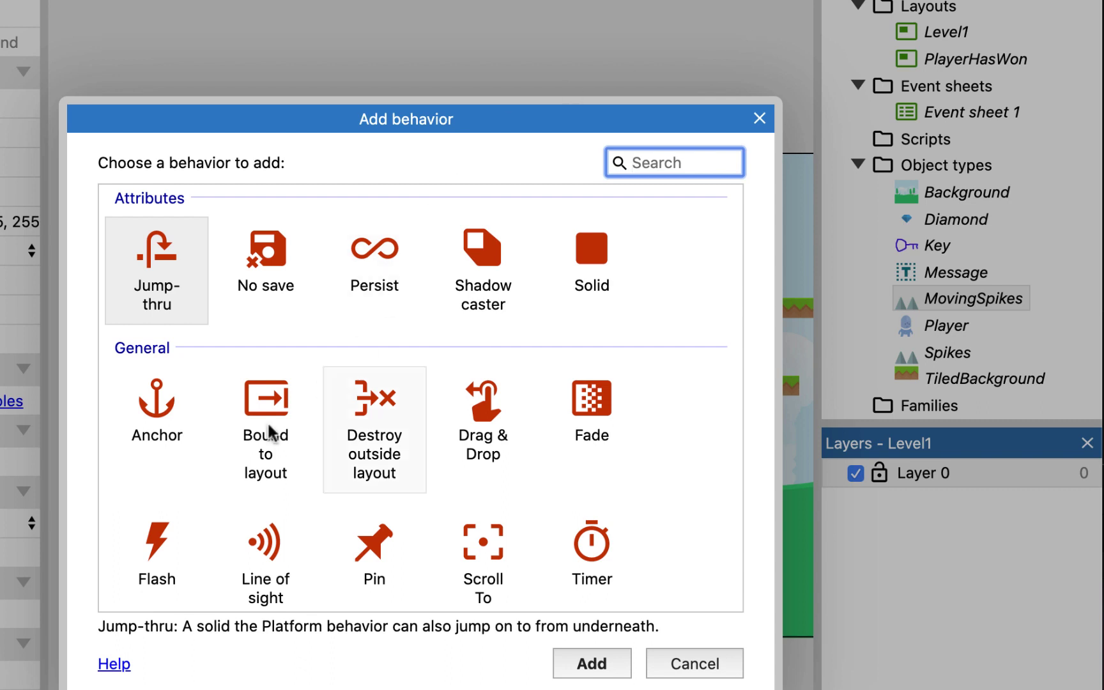
pyautogui.scroll(-5, 266, 456)
pyautogui.scroll(-5, 265, 456)
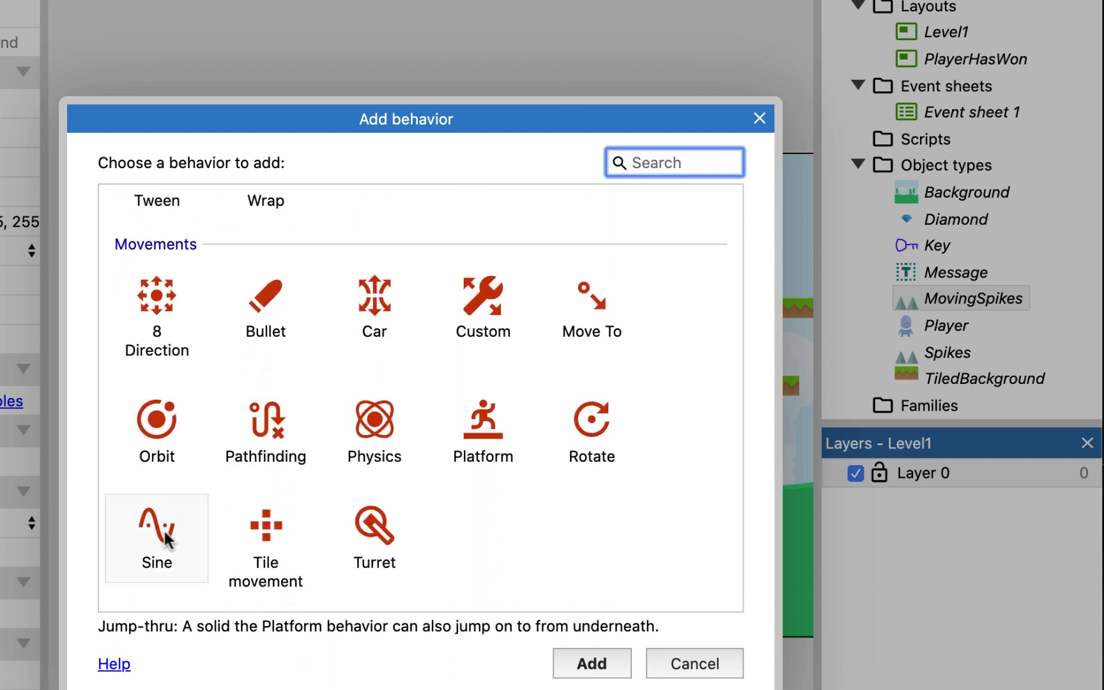
pyautogui.click(167, 540)
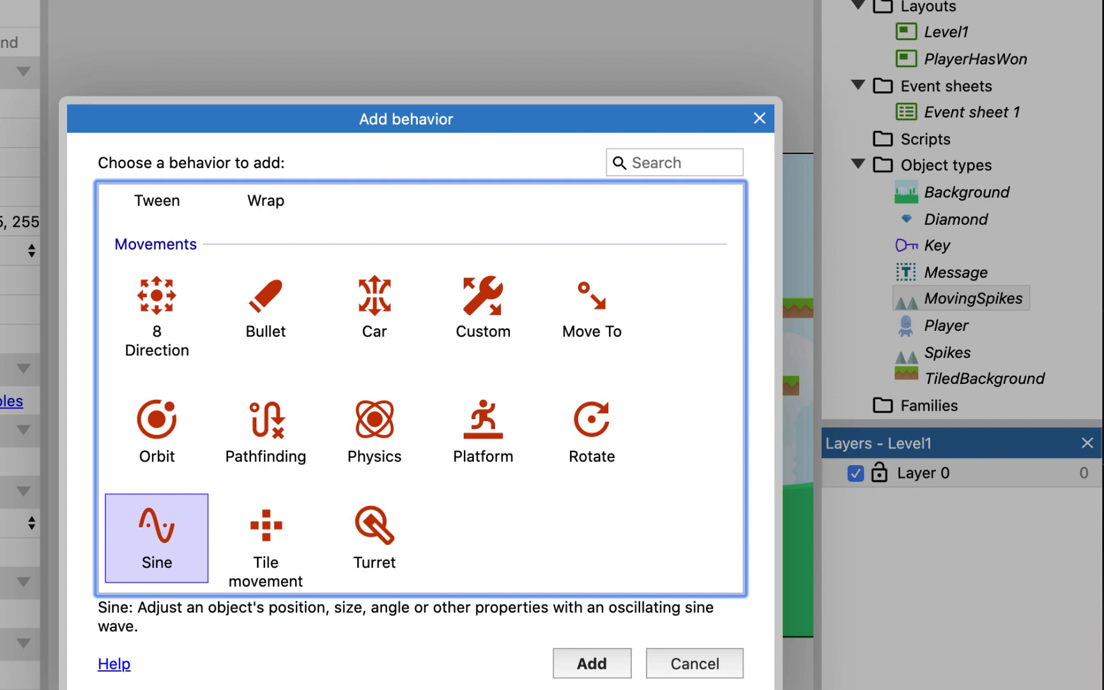
pyautogui.click(598, 665)
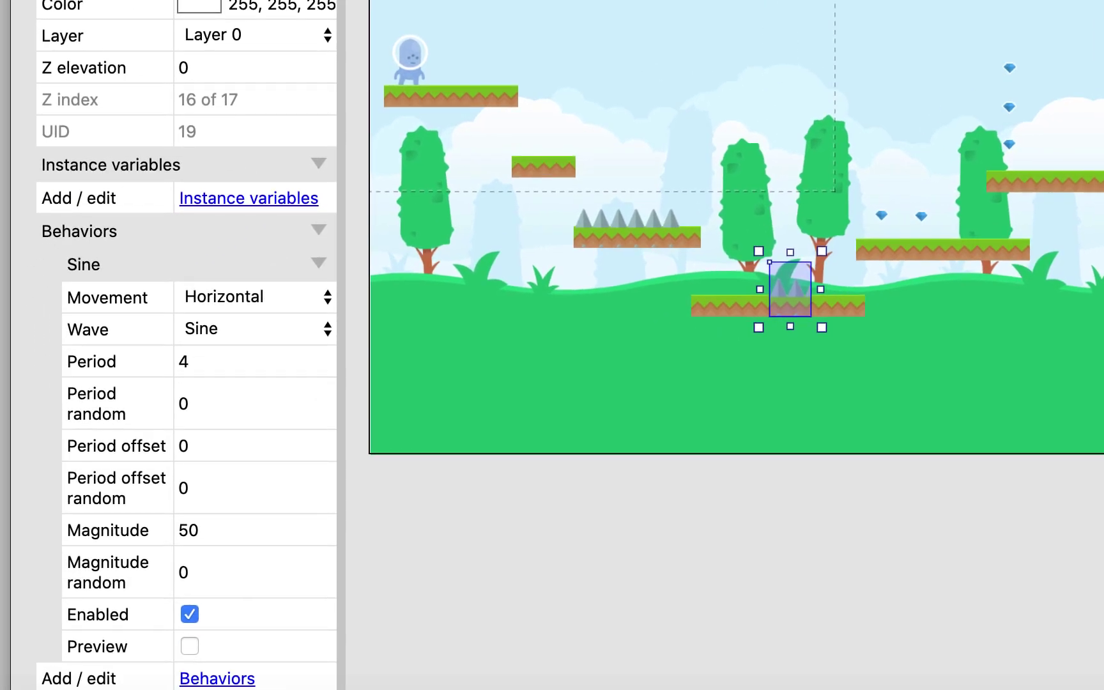
# Preview the level, move the player across the platforms to check the trap's Sine movement, and close the preview
pyautogui.press('F5')
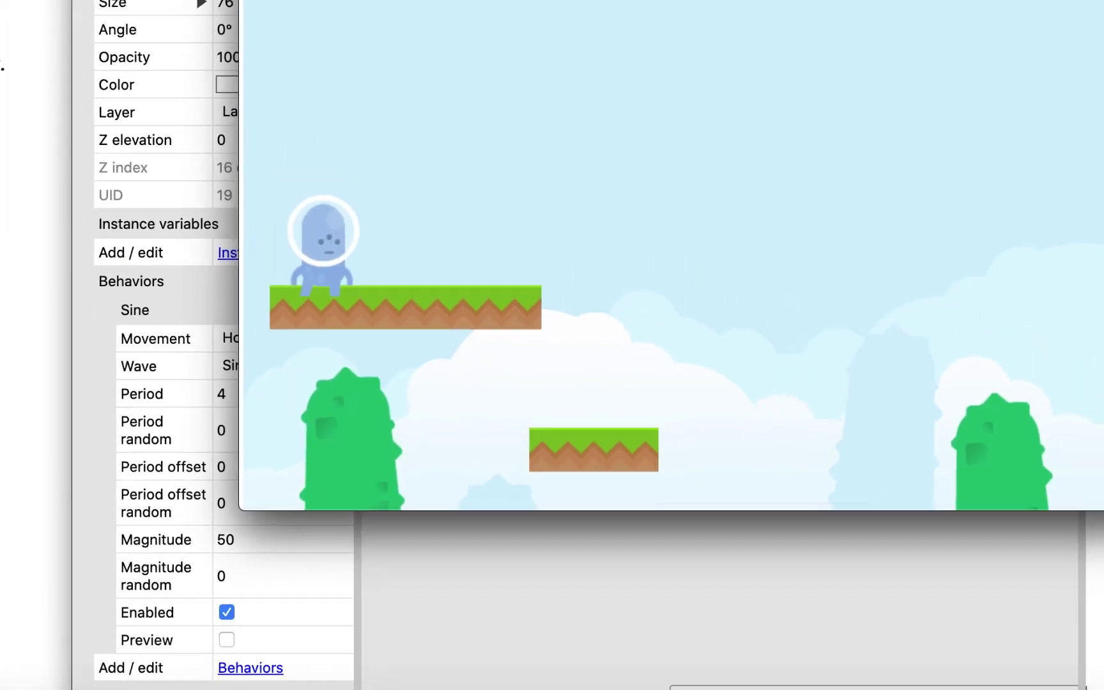
pyautogui.press('Right')
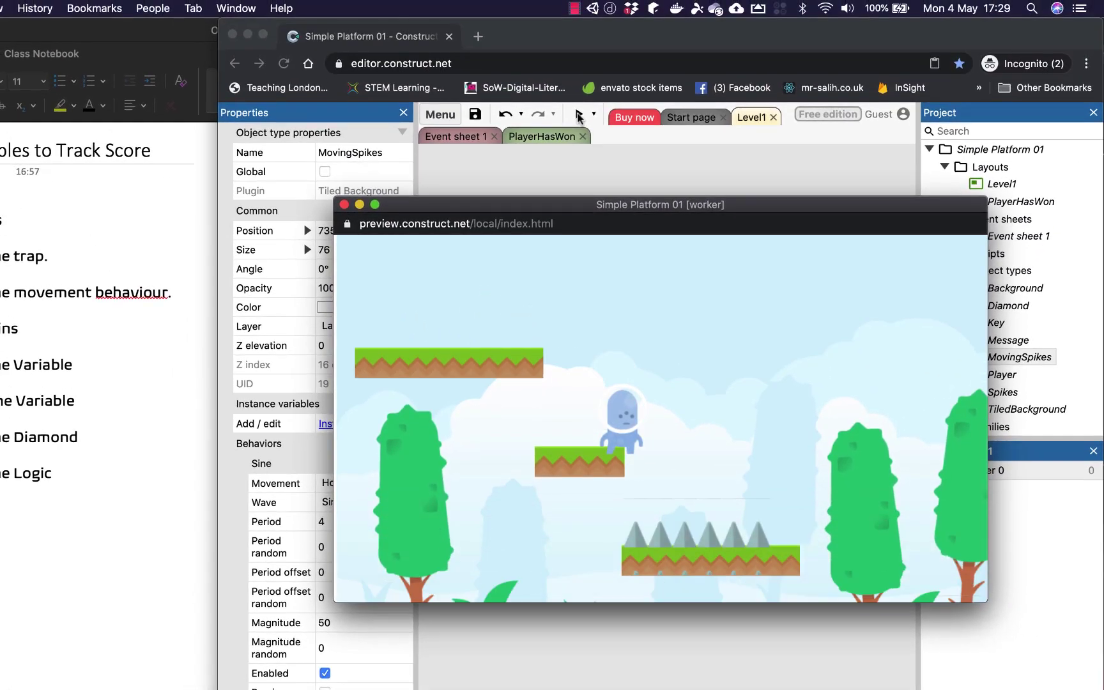
pyautogui.press('Up')
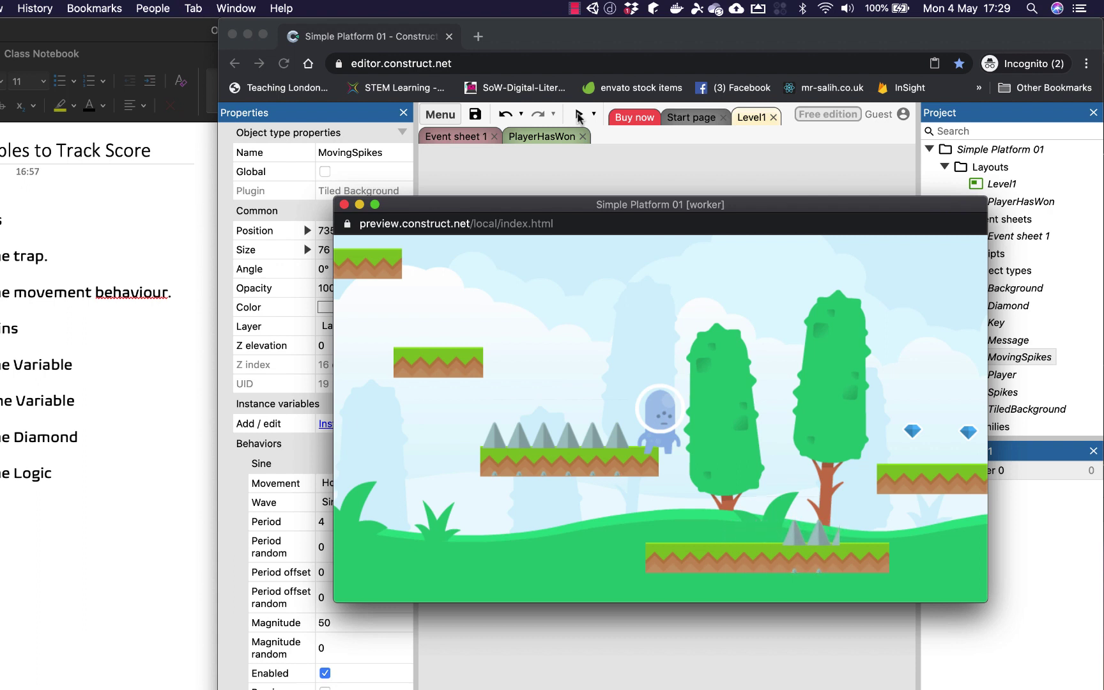
pyautogui.click(344, 204)
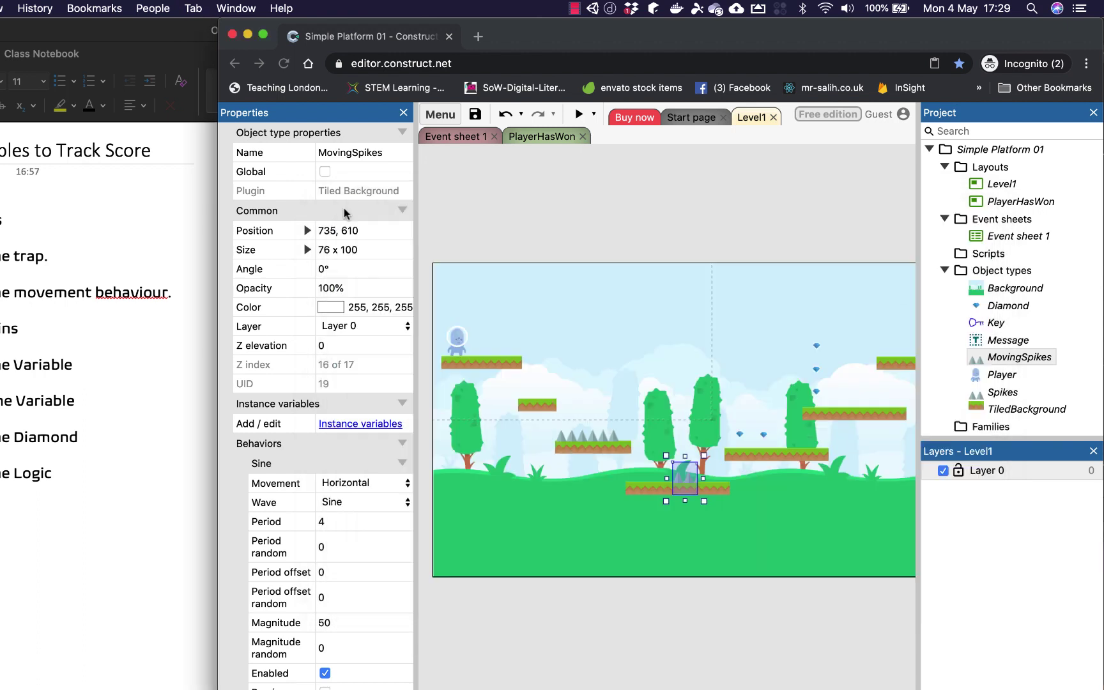
# Set the Sine behavior's movement to Vertical for MovingSpikes
pyautogui.click(356, 486)
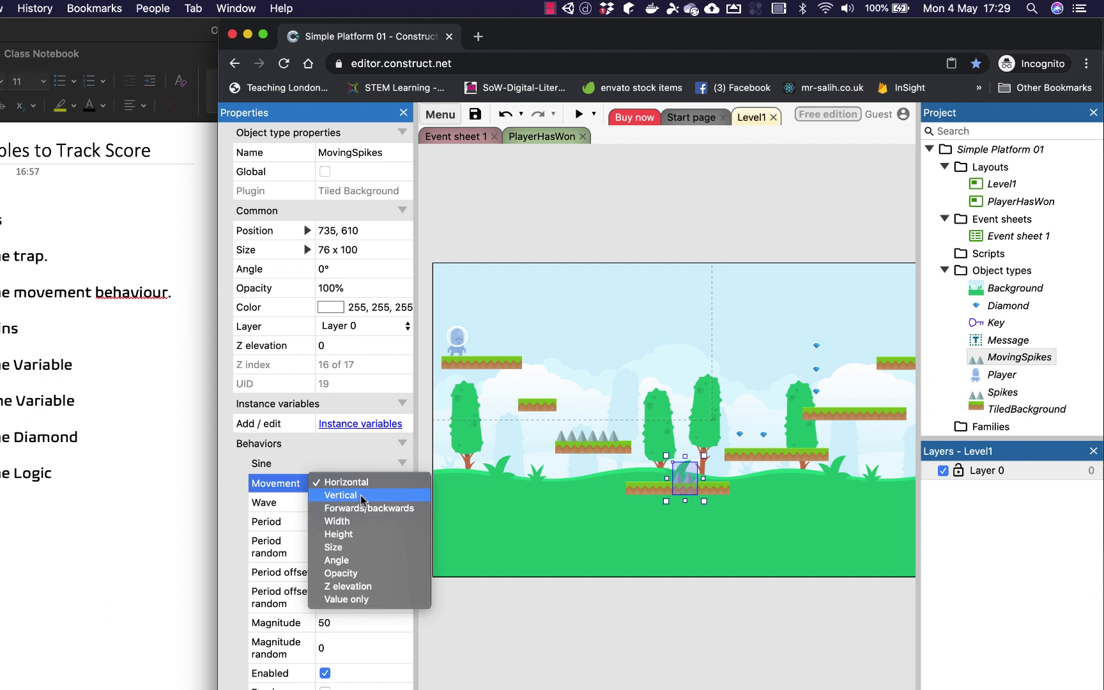
pyautogui.click(361, 496)
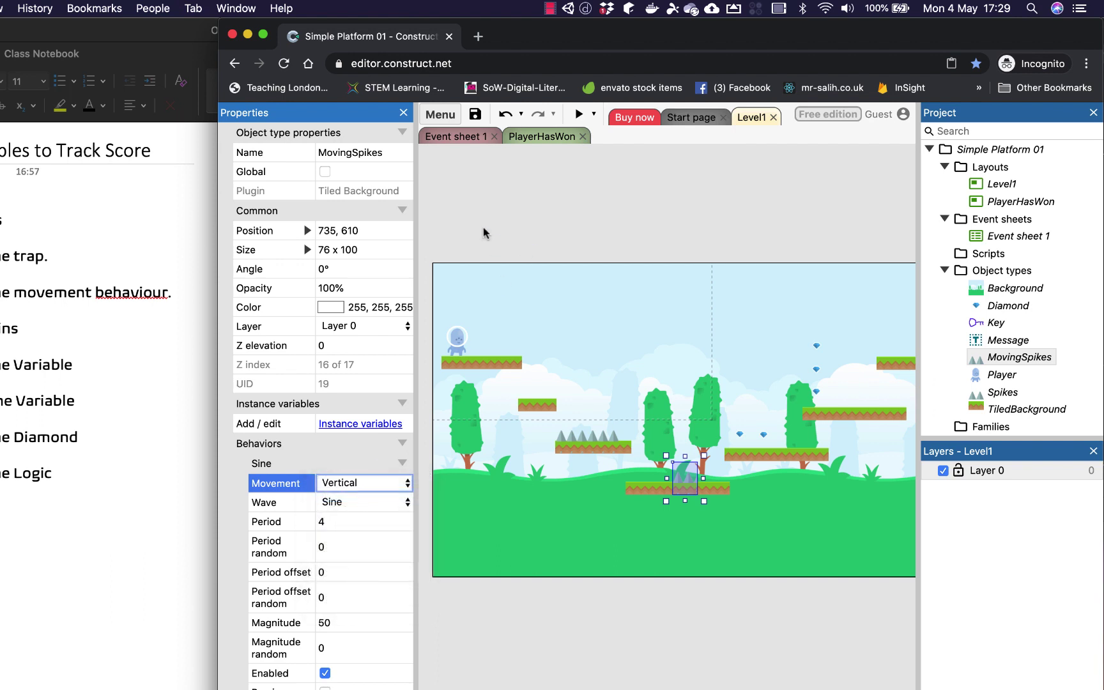
# Preview the level, steer the player past the first spikes to check the trap's vertical movement, and close the preview
pyautogui.click(579, 114)
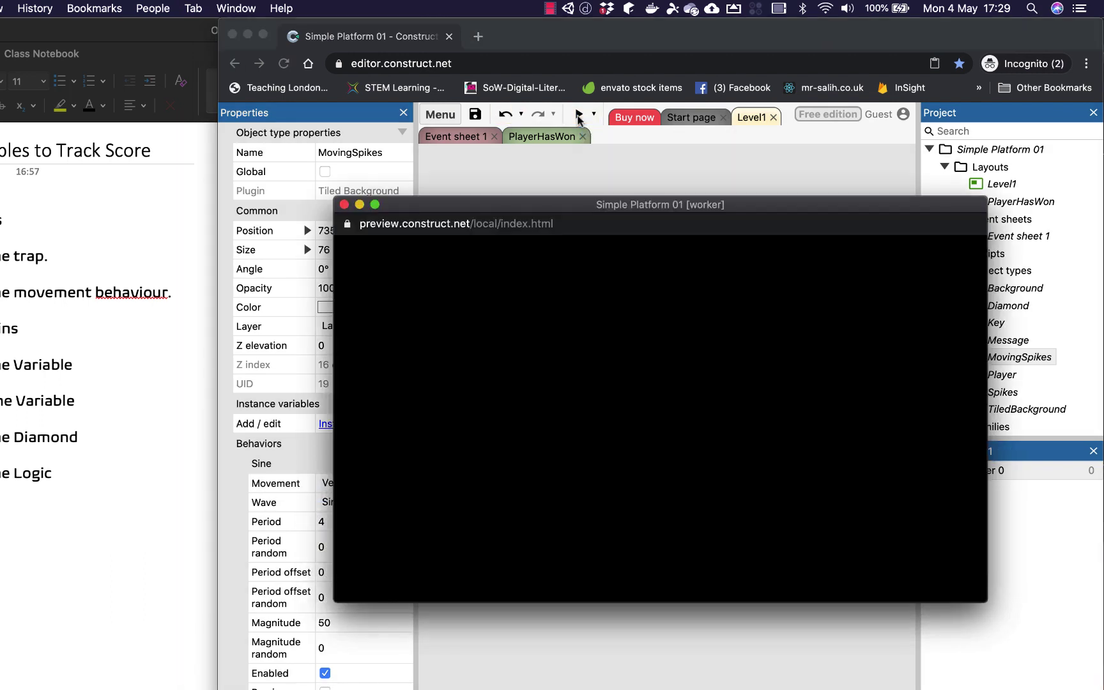
pyautogui.press('Right')
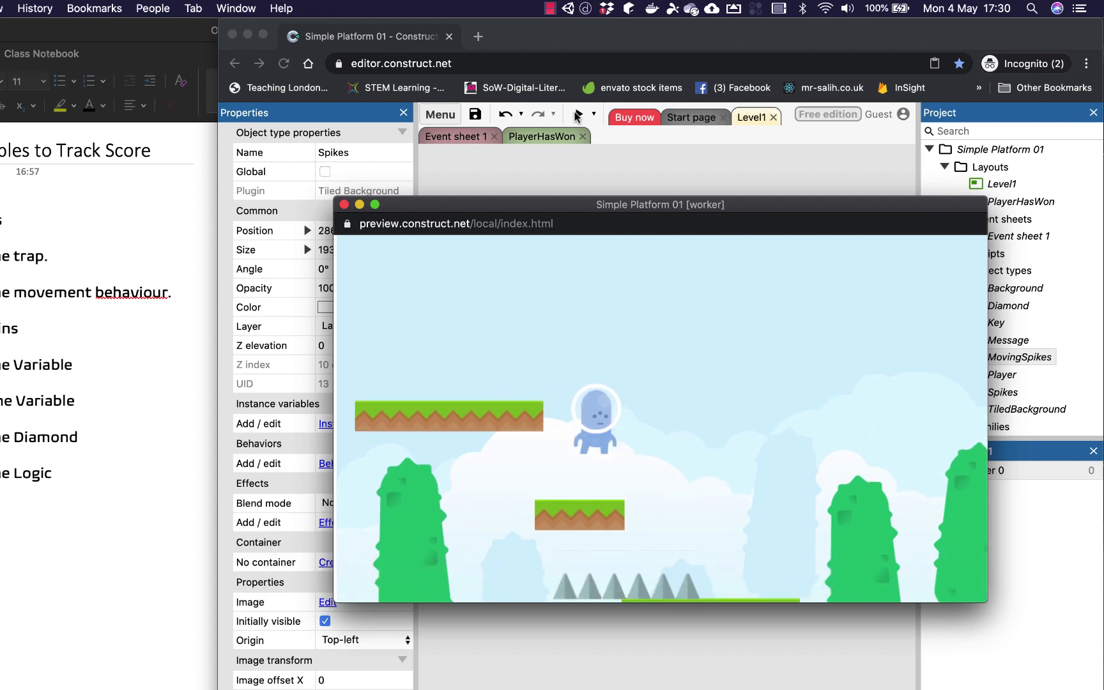
pyautogui.press('Up')
pyautogui.press('Right')
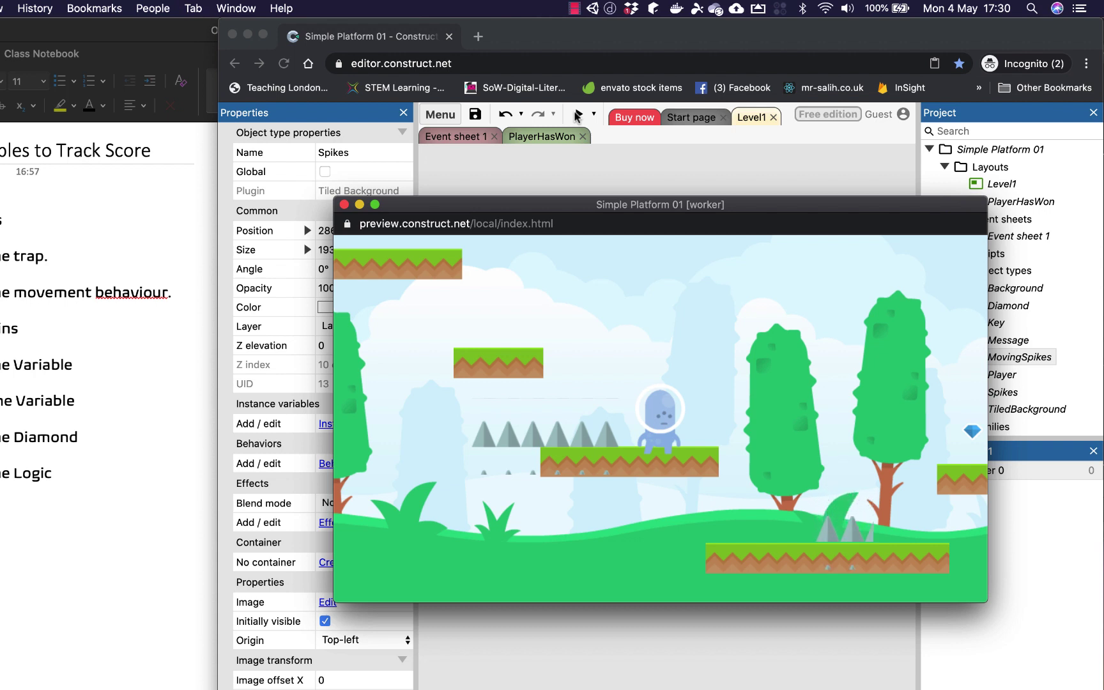
pyautogui.click(344, 205)
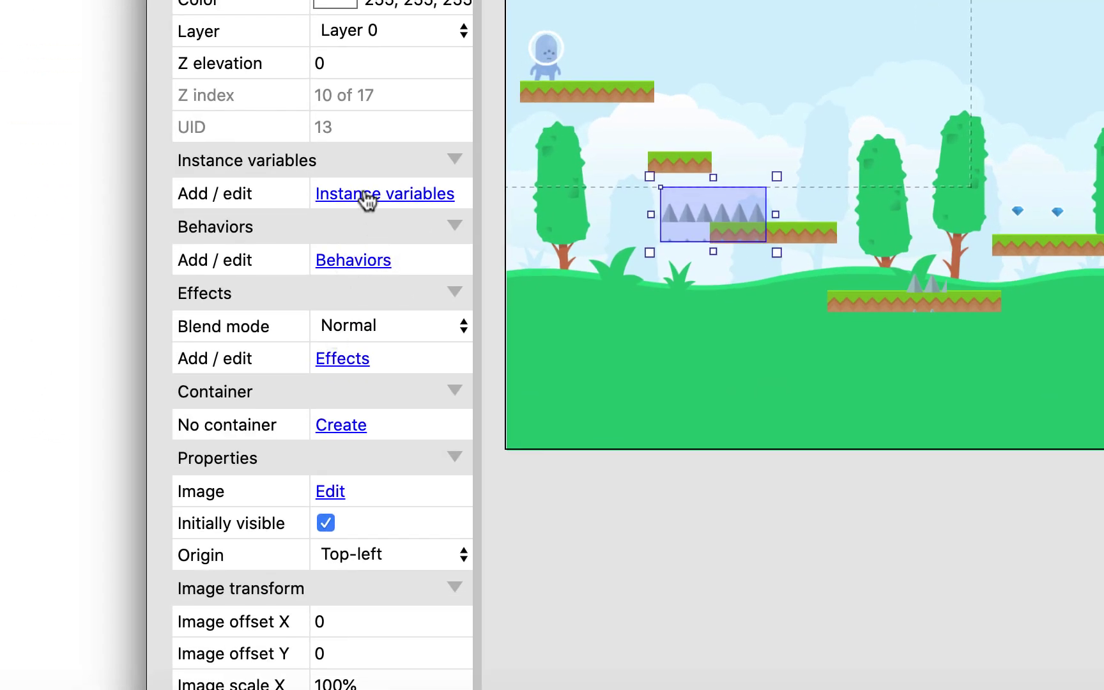
# Set the Sine behavior's movement to Size for the MovingSpikes instance in the Level1 layout
pyautogui.click(931, 291)
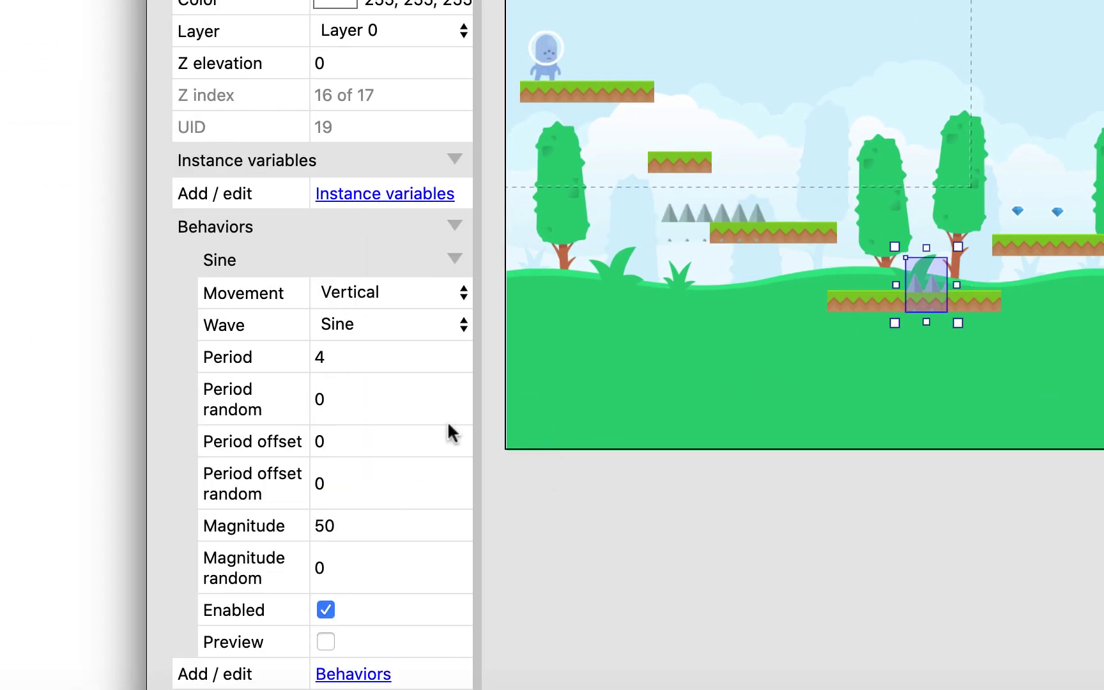
pyautogui.click(401, 293)
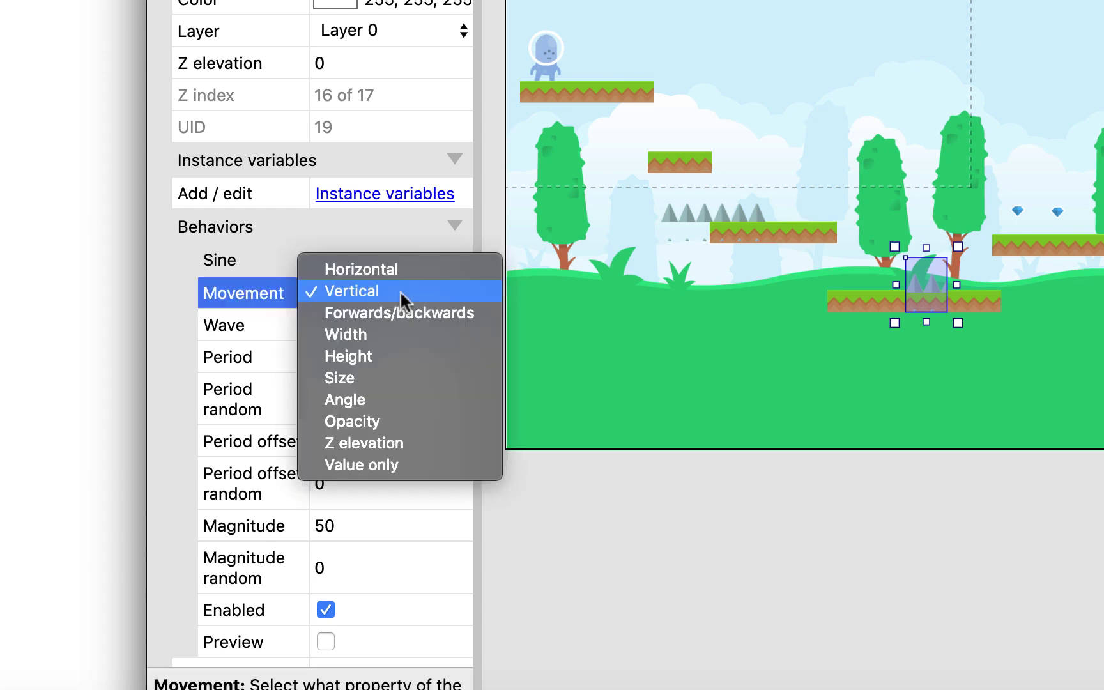
pyautogui.click(380, 377)
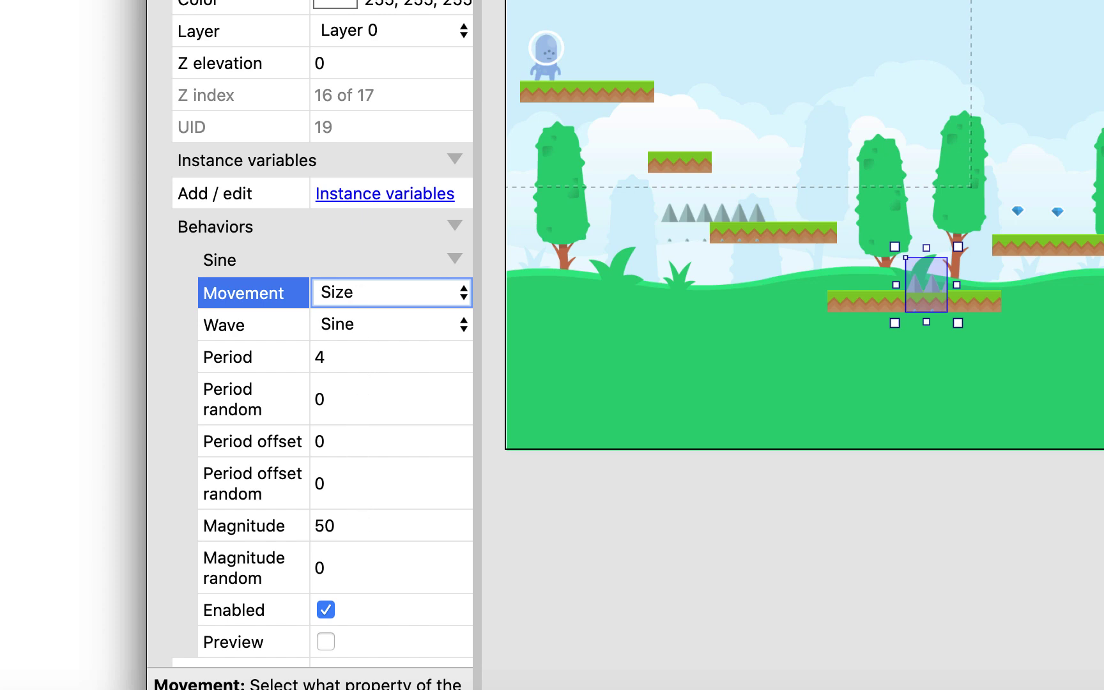
# Preview the level, move the player far enough to watch the spikes' Size movement, and close the preview
pyautogui.press('F5')
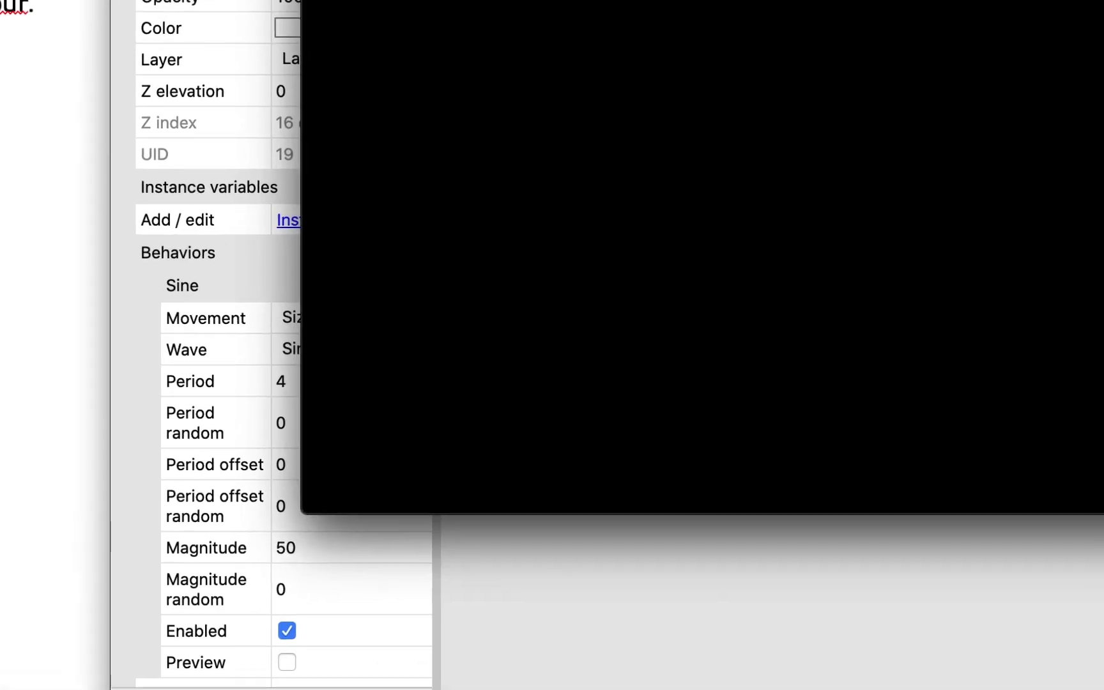
pyautogui.press('Right')
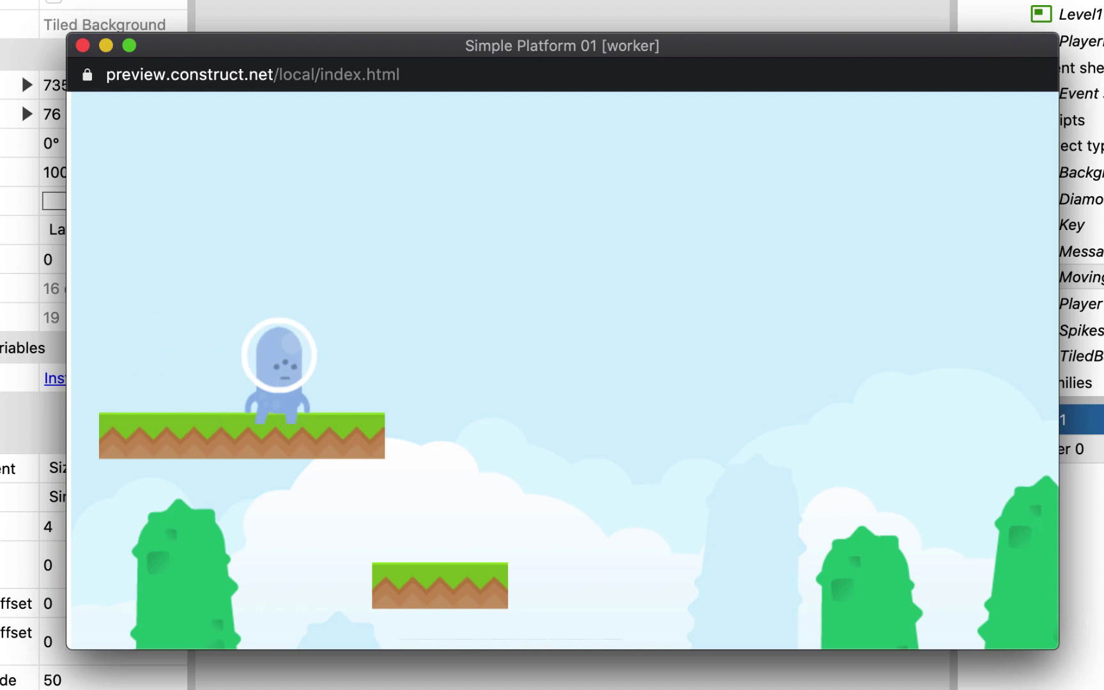
pyautogui.press('Up')
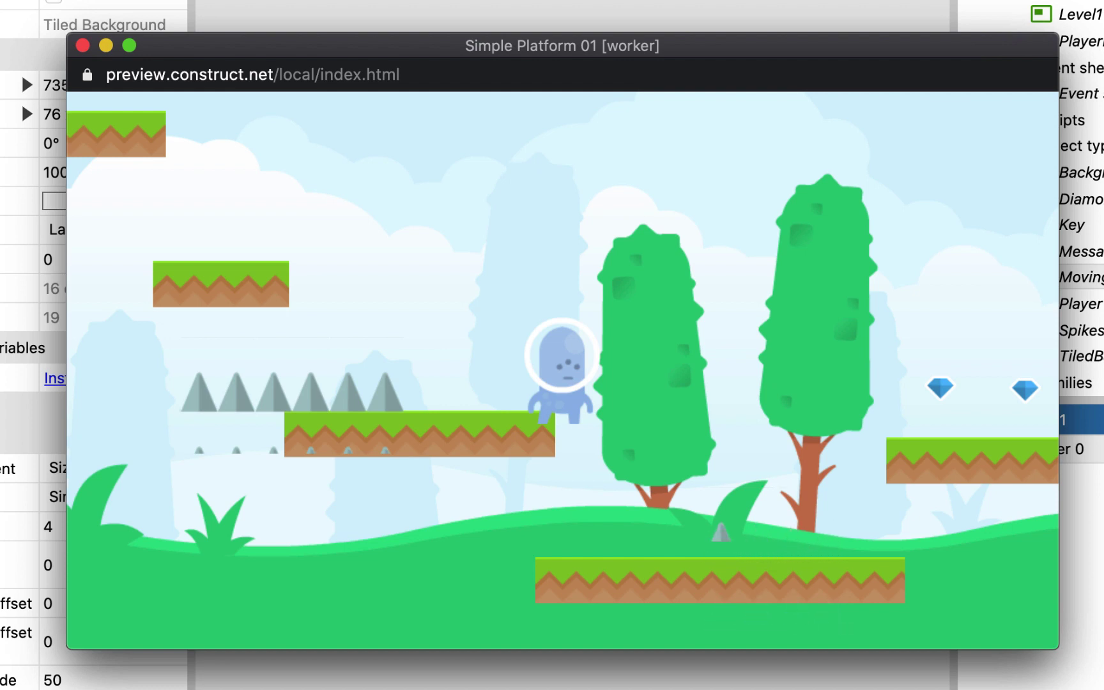
pyautogui.click(83, 45)
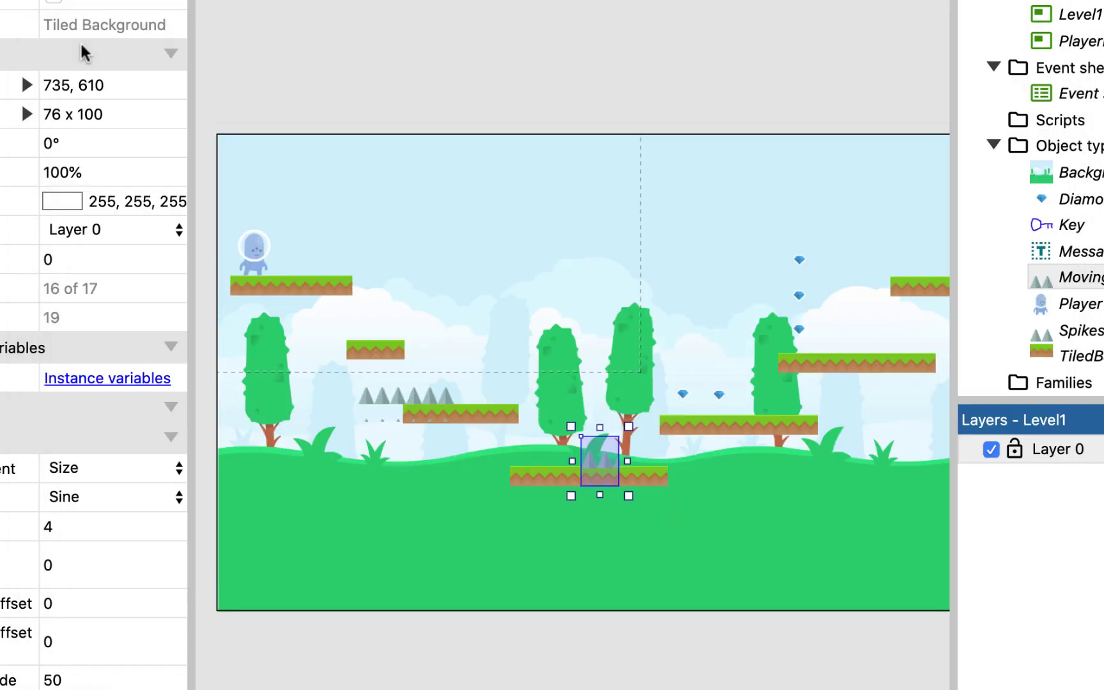
# Set the Sine movement of MovingSpikes to Horizontal and test it in a preview by steering the player beside the trap
pyautogui.click(90, 465)
pyautogui.click(125, 369)
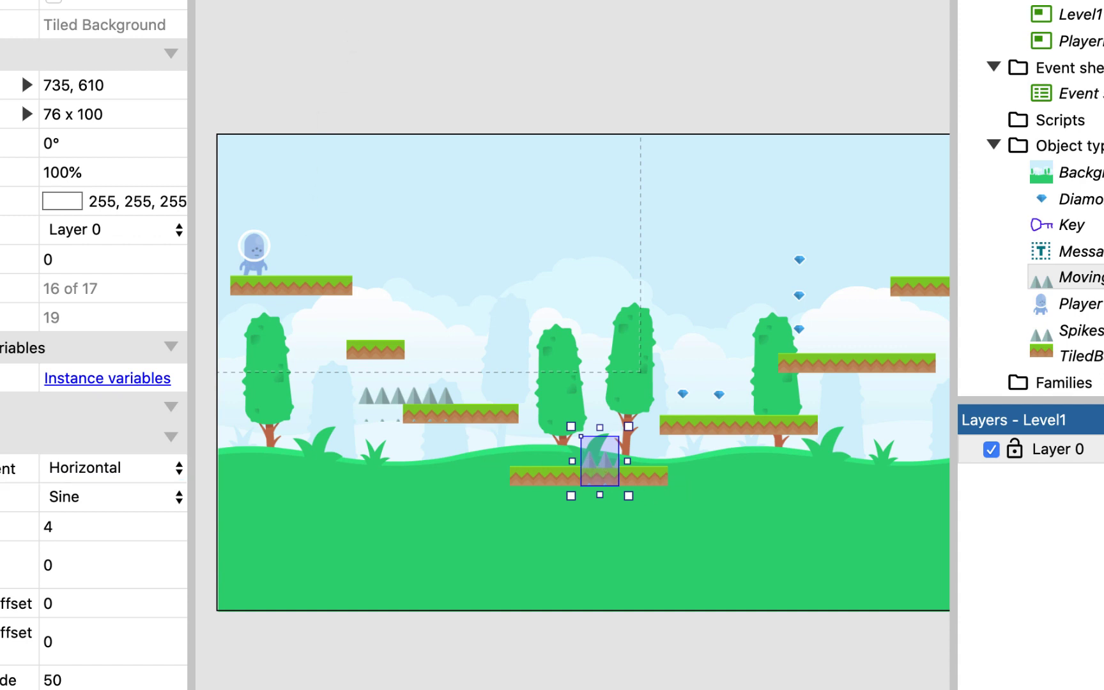
pyautogui.press('F5')
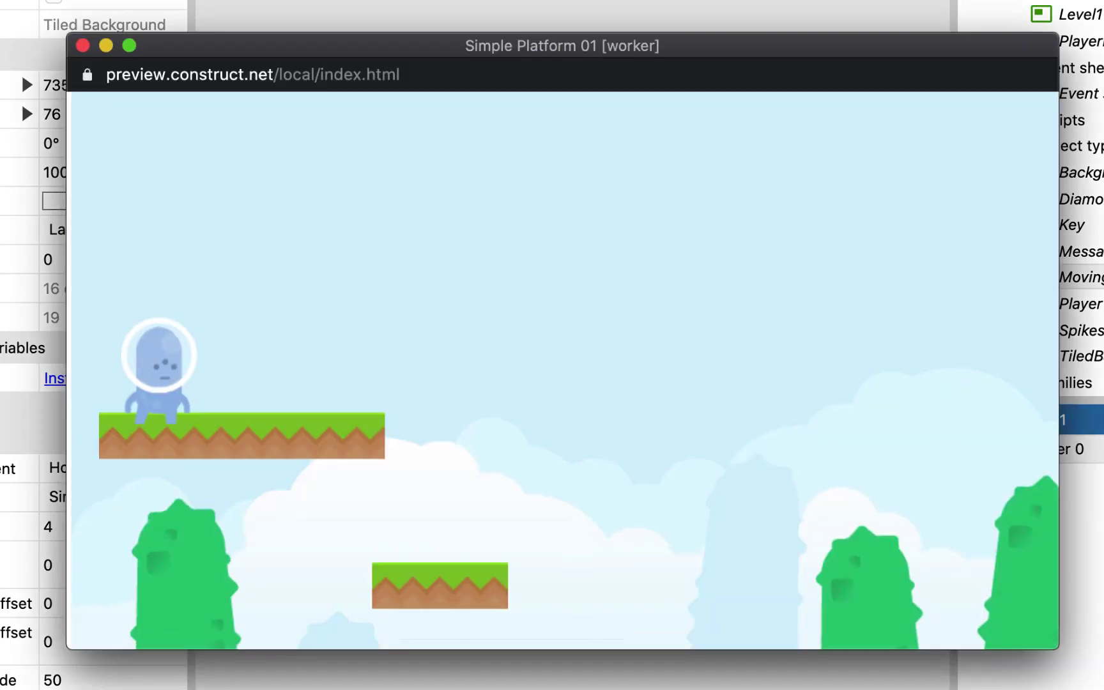
pyautogui.press('Right')
pyautogui.press('Up')
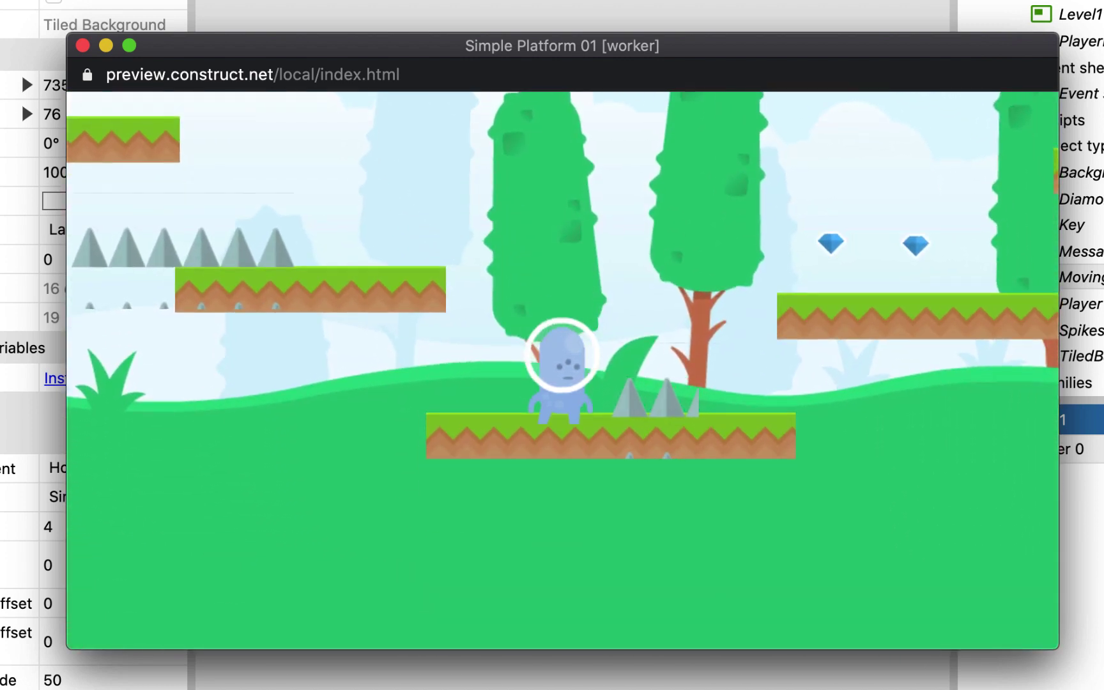
pyautogui.click(83, 45)
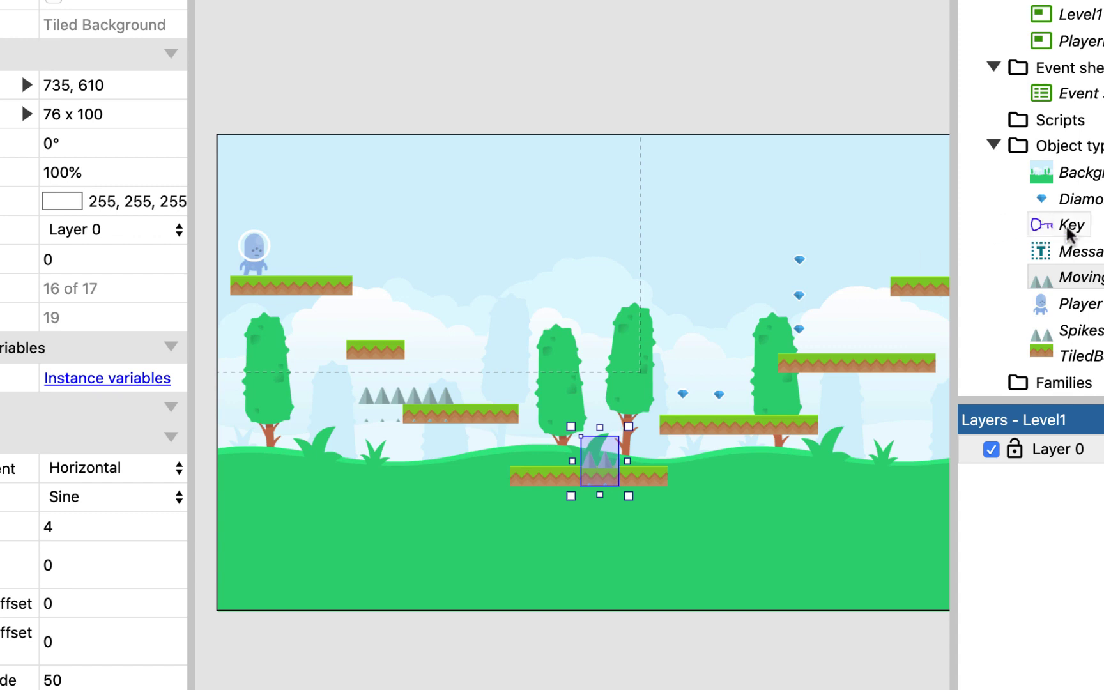
# Place two Diamond instances side by side above the starting platform, just ahead of the player in Level1
pyautogui.moveTo(1092, 211); pyautogui.dragTo(311, 258)
pyautogui.moveTo(1047, 204); pyautogui.dragTo(339, 251)
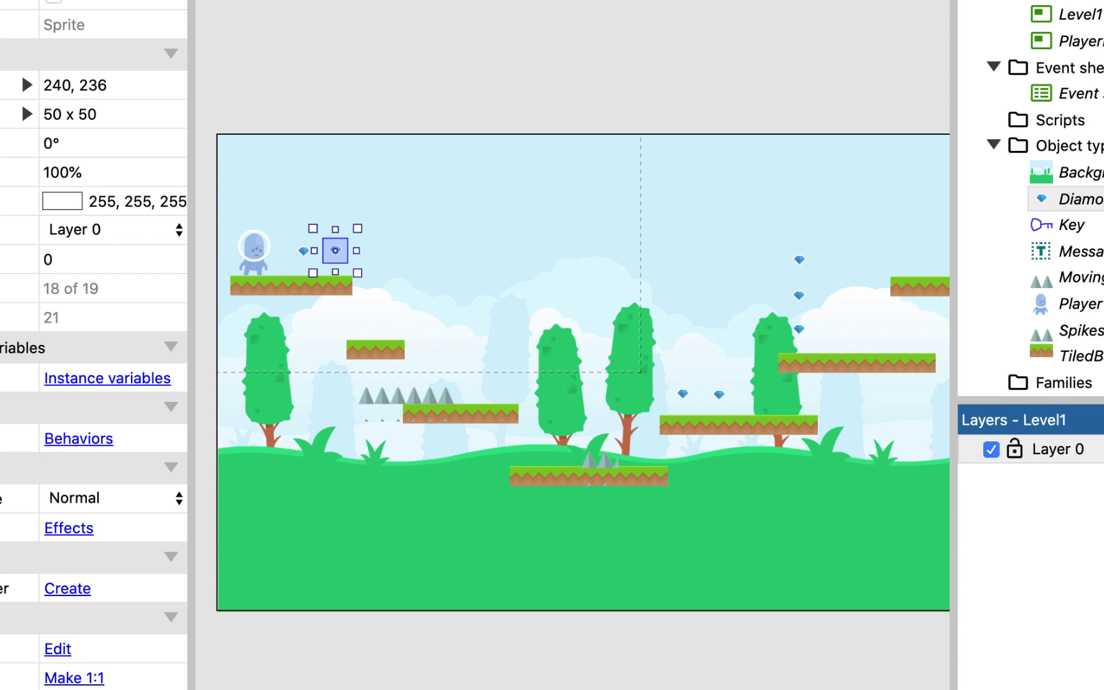
pyautogui.click(392, 379)
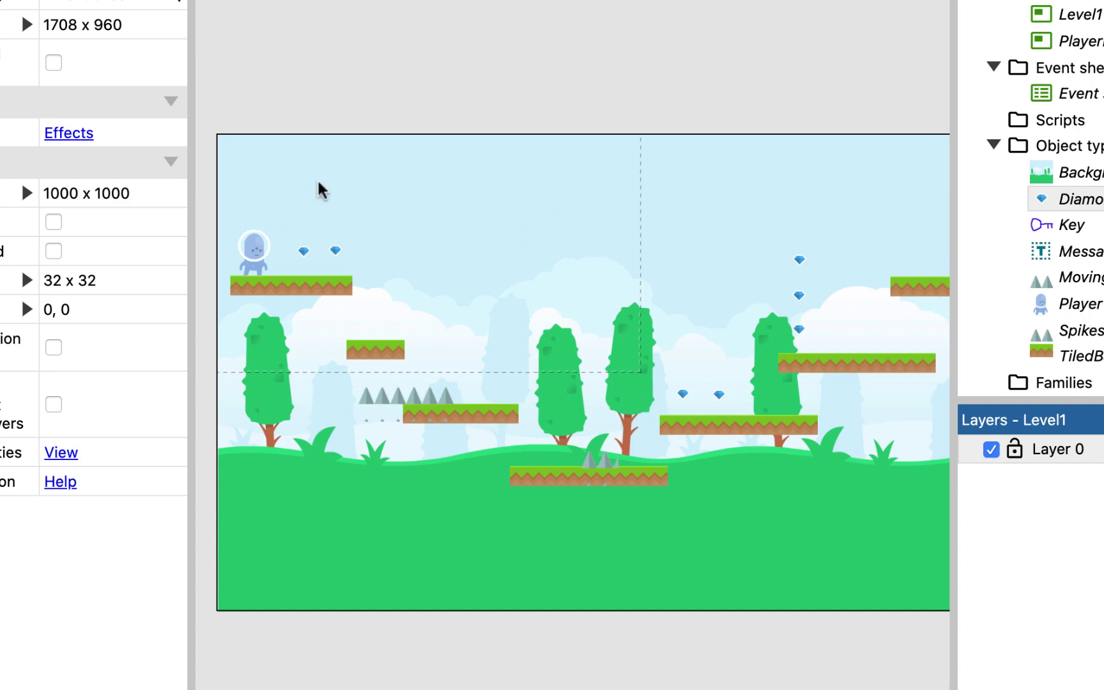
# Add a global number variable named score with an initial value of 0 to Event sheet 1
pyautogui.hotkey('ctrl', 'Tab')
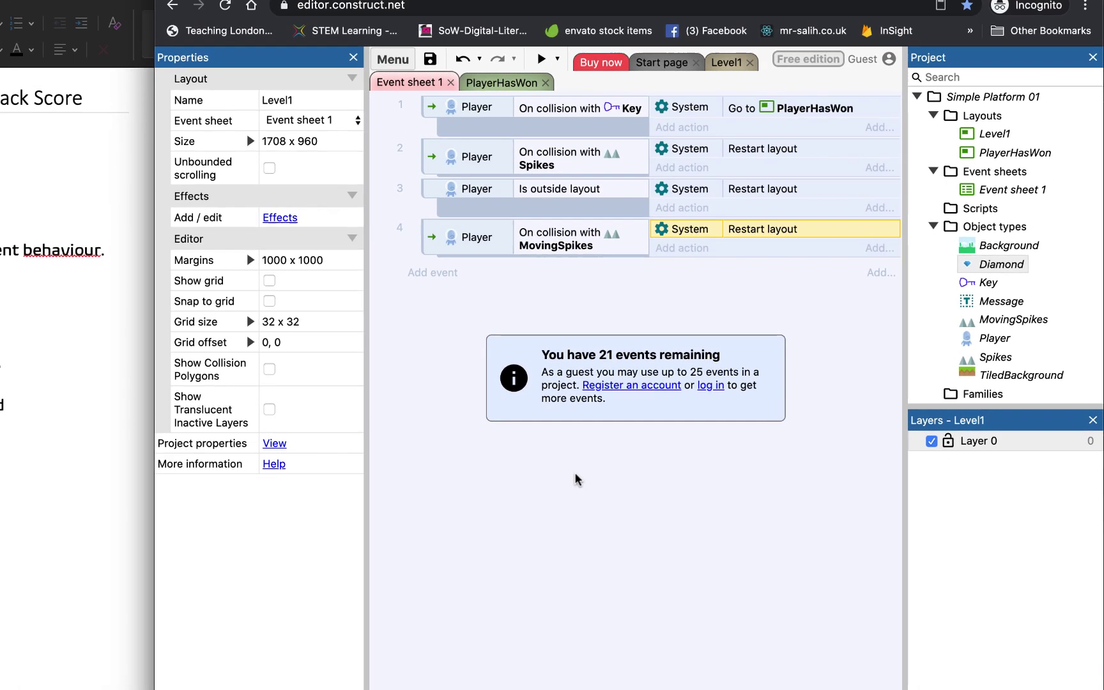
pyautogui.rightClick(491, 502)
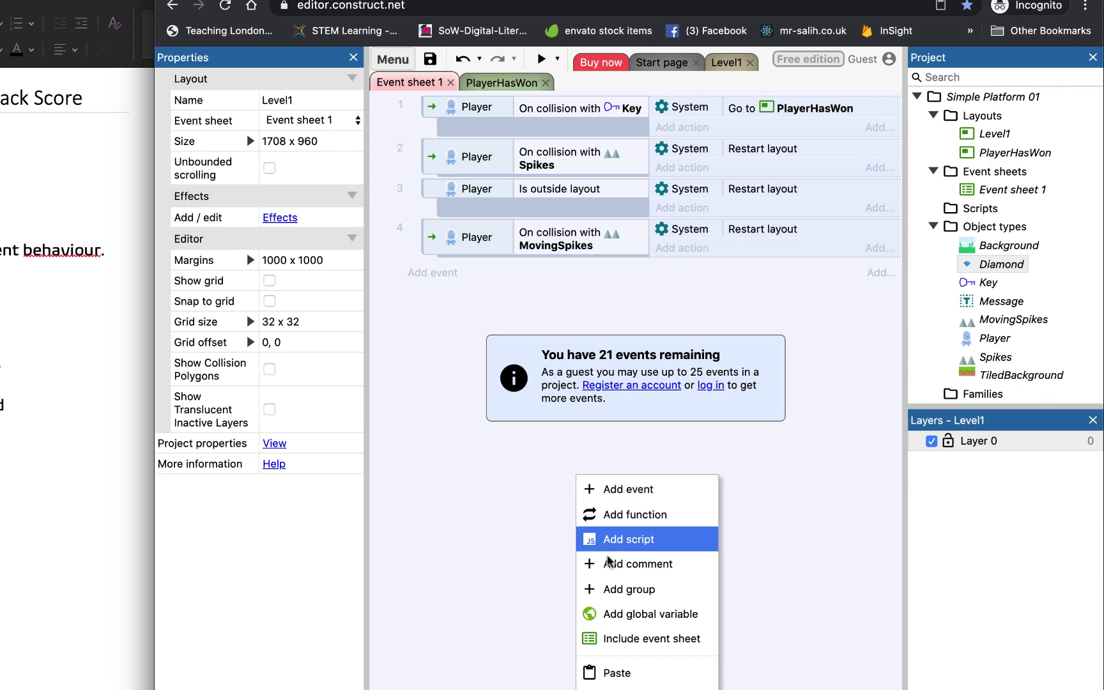
pyautogui.click(607, 614)
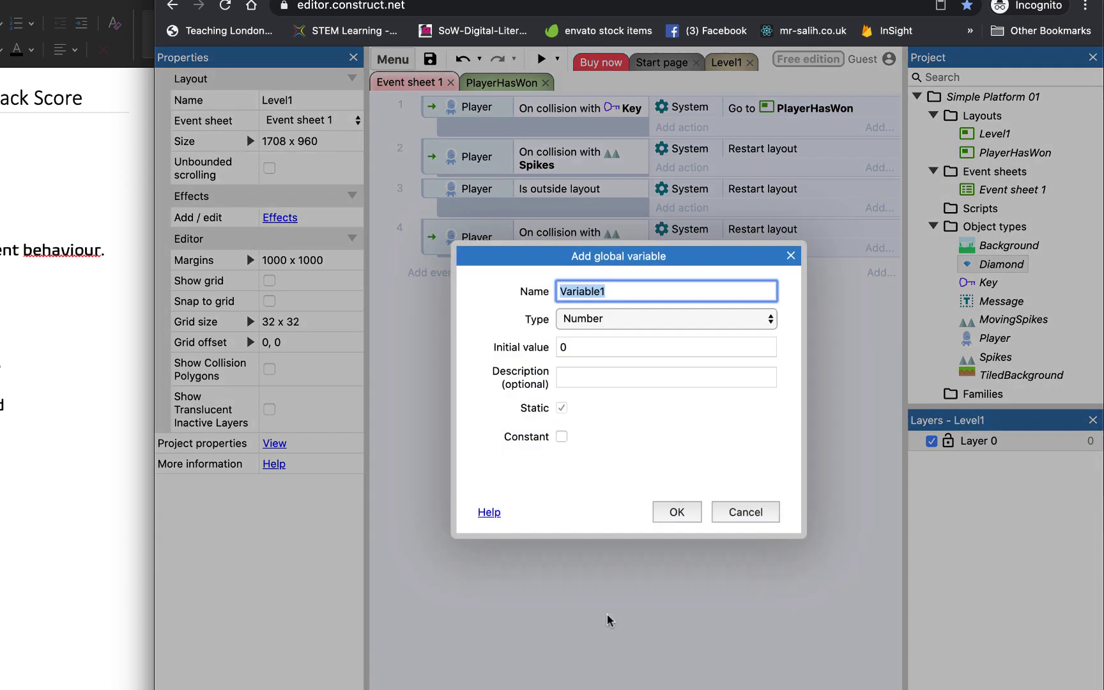
pyautogui.write('score')
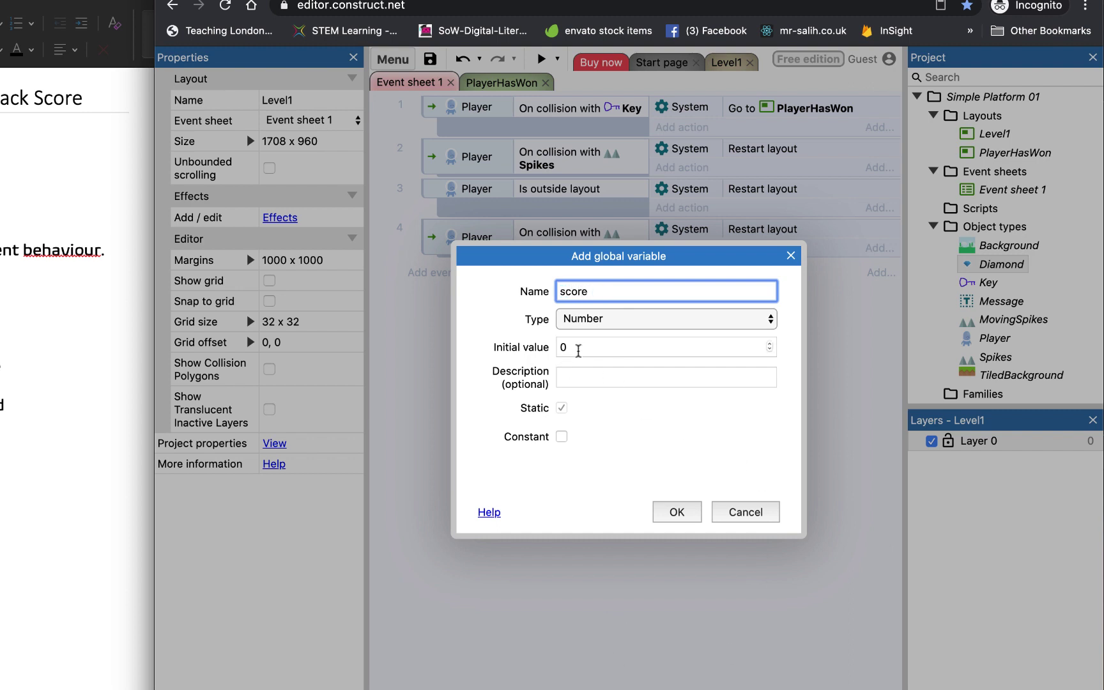
pyautogui.click(585, 348)
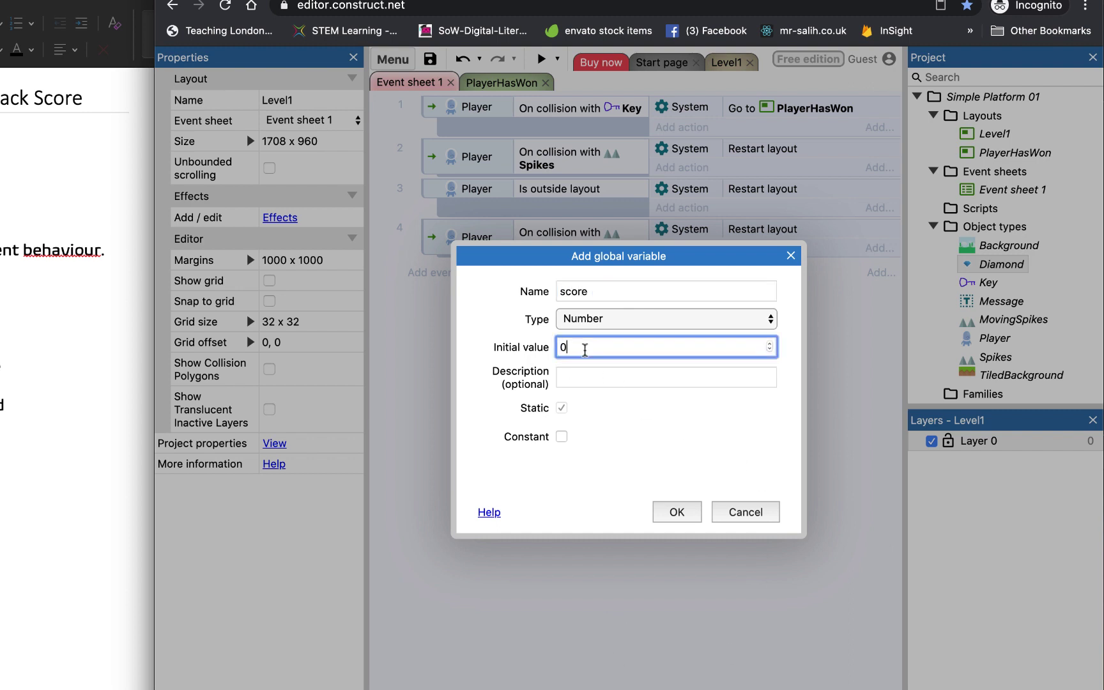
pyautogui.click(675, 513)
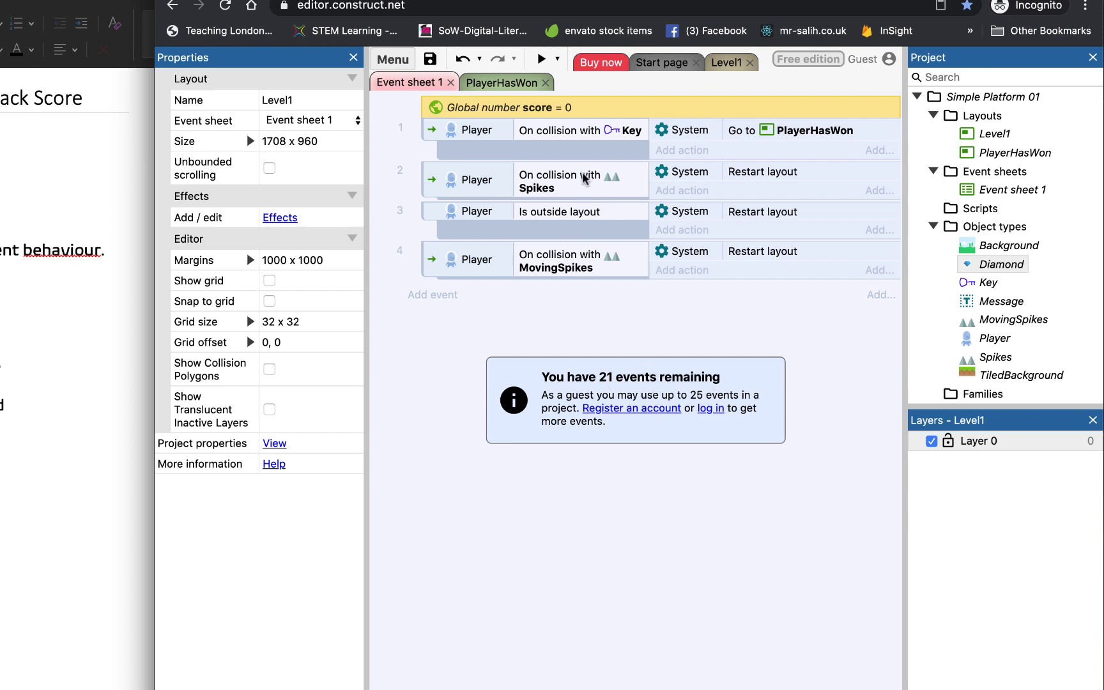
# Insert a Text object named DisplayText above the player in the Level1 layout, at about 35, 55
pyautogui.click(726, 64)
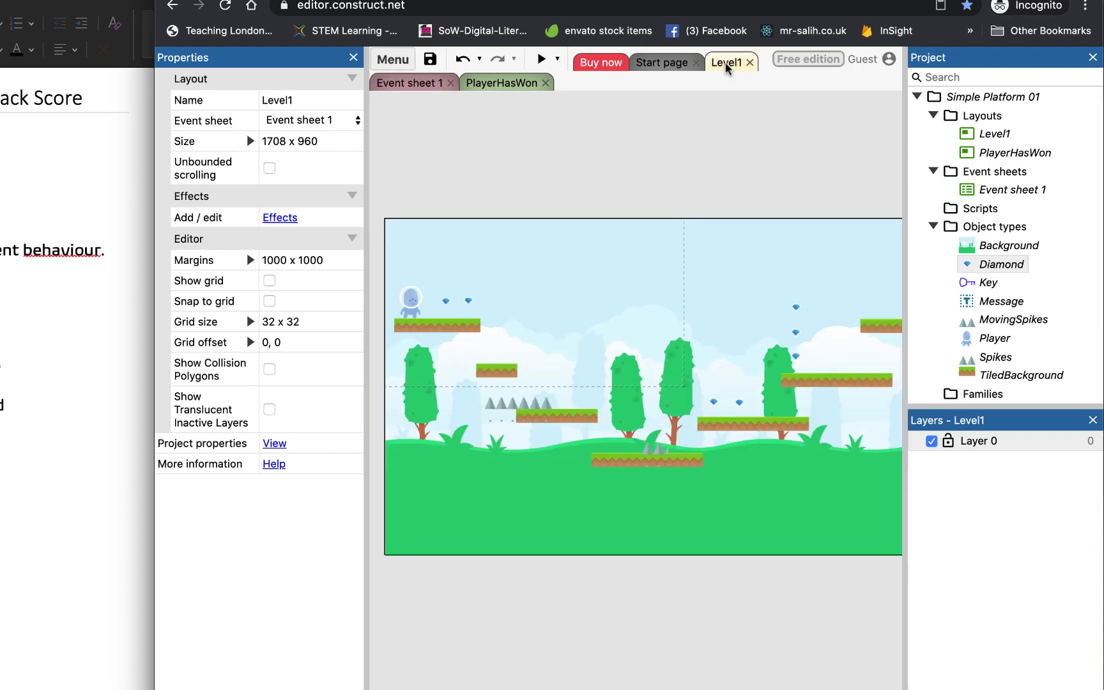
pyautogui.rightClick(469, 255)
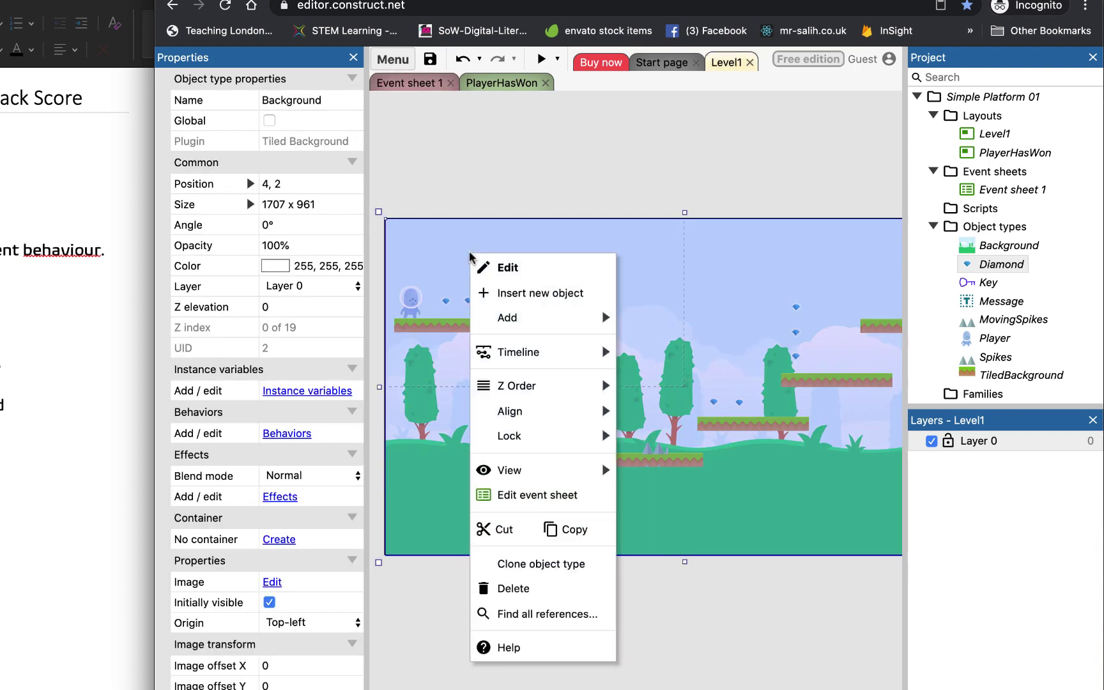
pyautogui.click(511, 292)
pyautogui.click(504, 515)
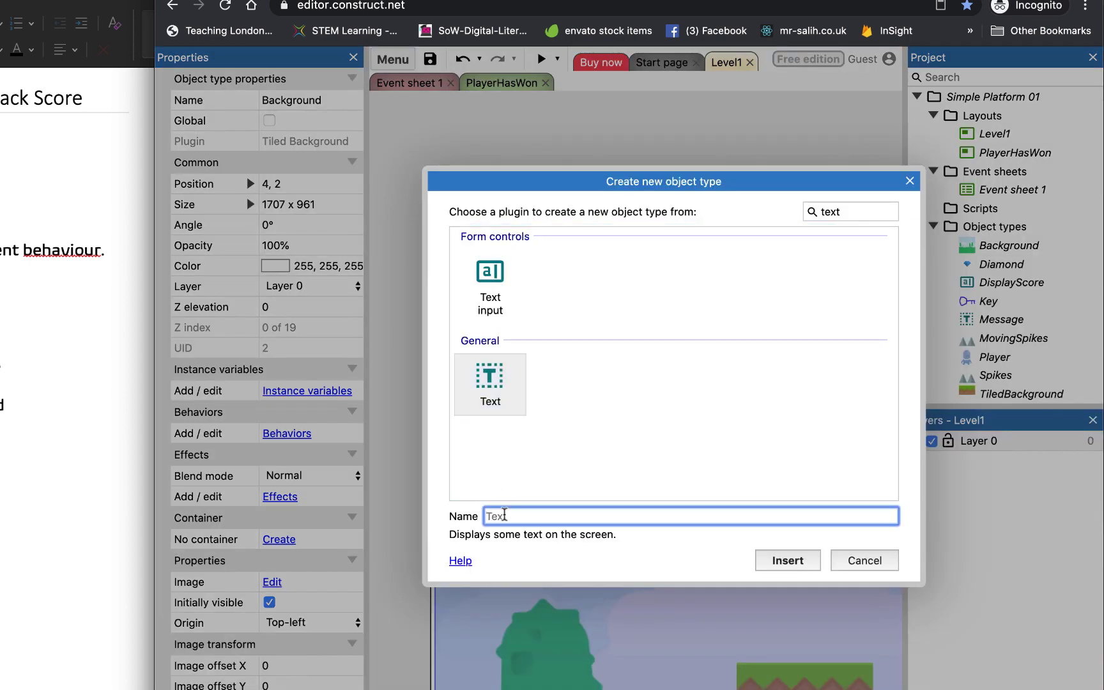
pyautogui.write('DisplayText')
pyautogui.click(788, 562)
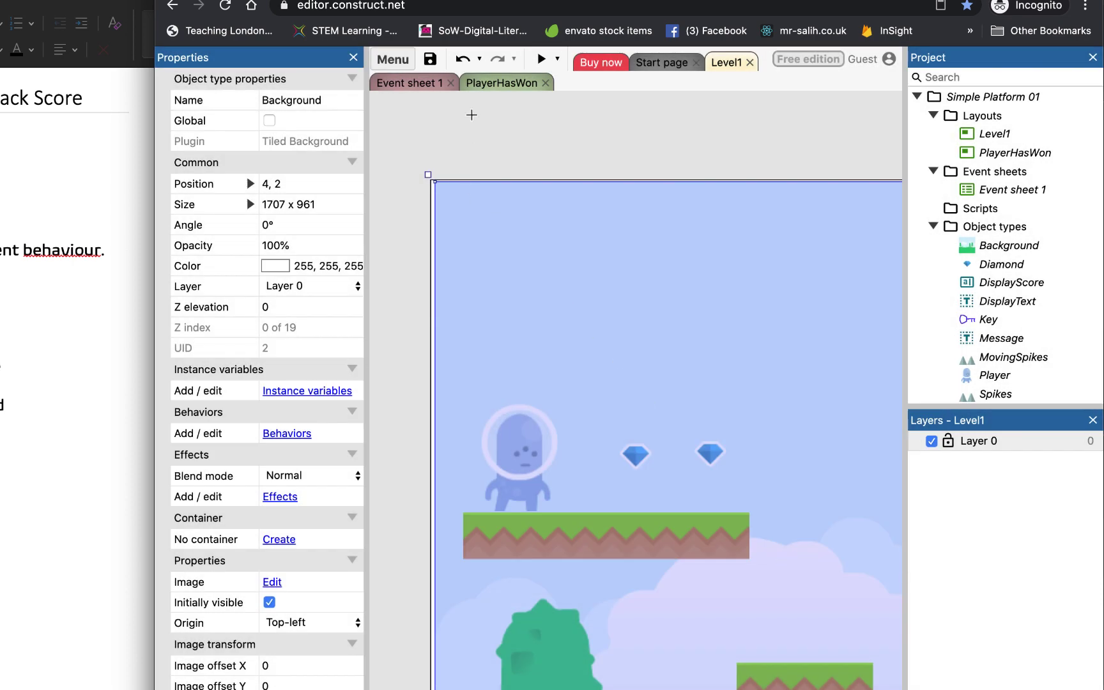
pyautogui.click(471, 437)
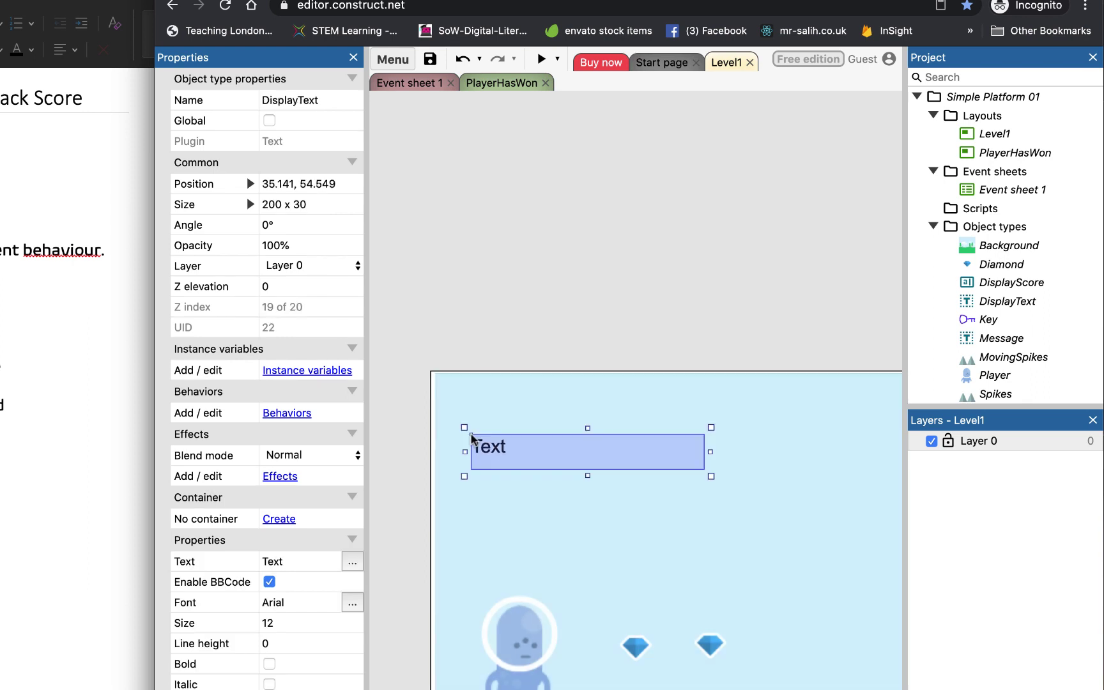
# Set the DisplayText object's text to 0 and increase its font size well above the default
pyautogui.click(296, 561)
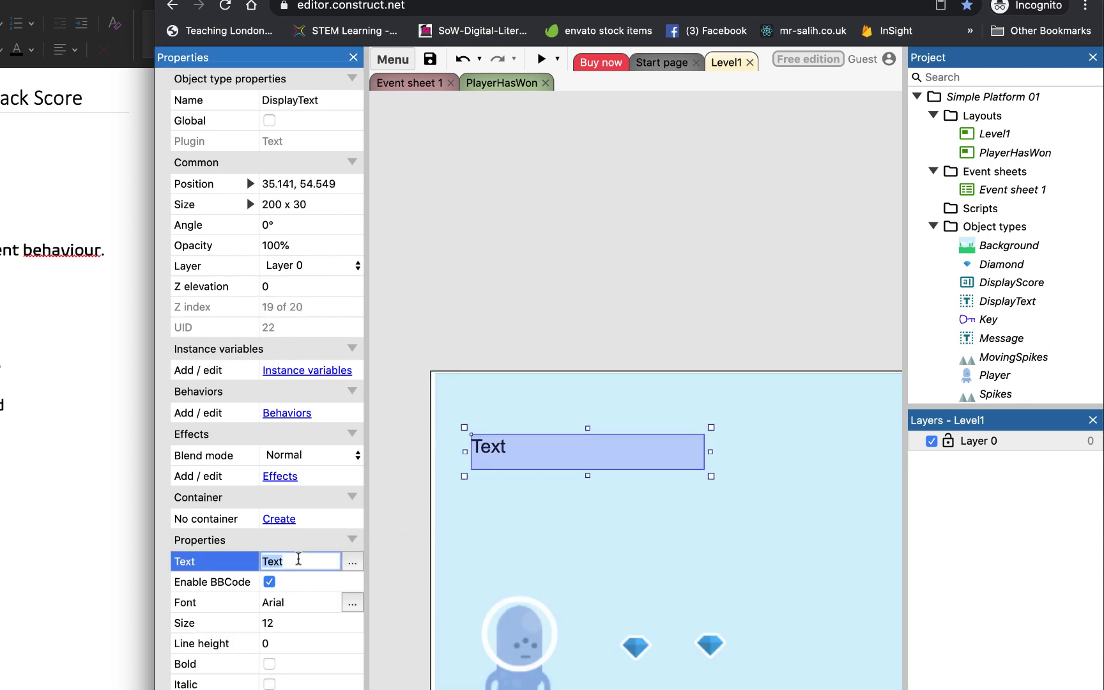
pyautogui.doubleClick(309, 556)
pyautogui.click(304, 599)
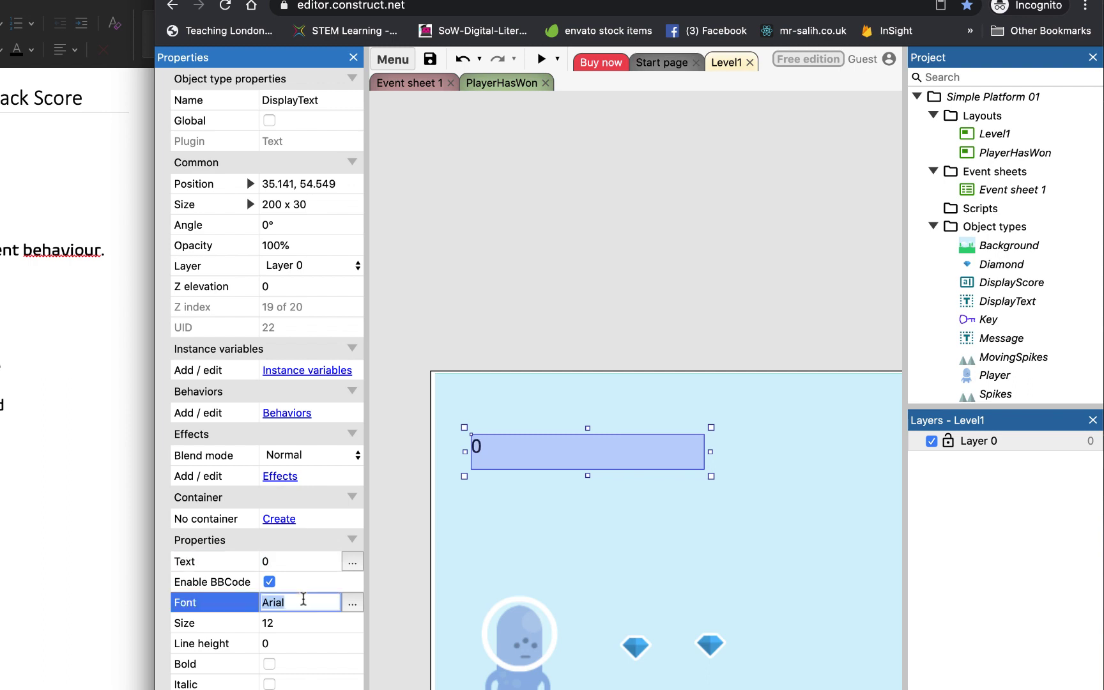
pyautogui.click(293, 622)
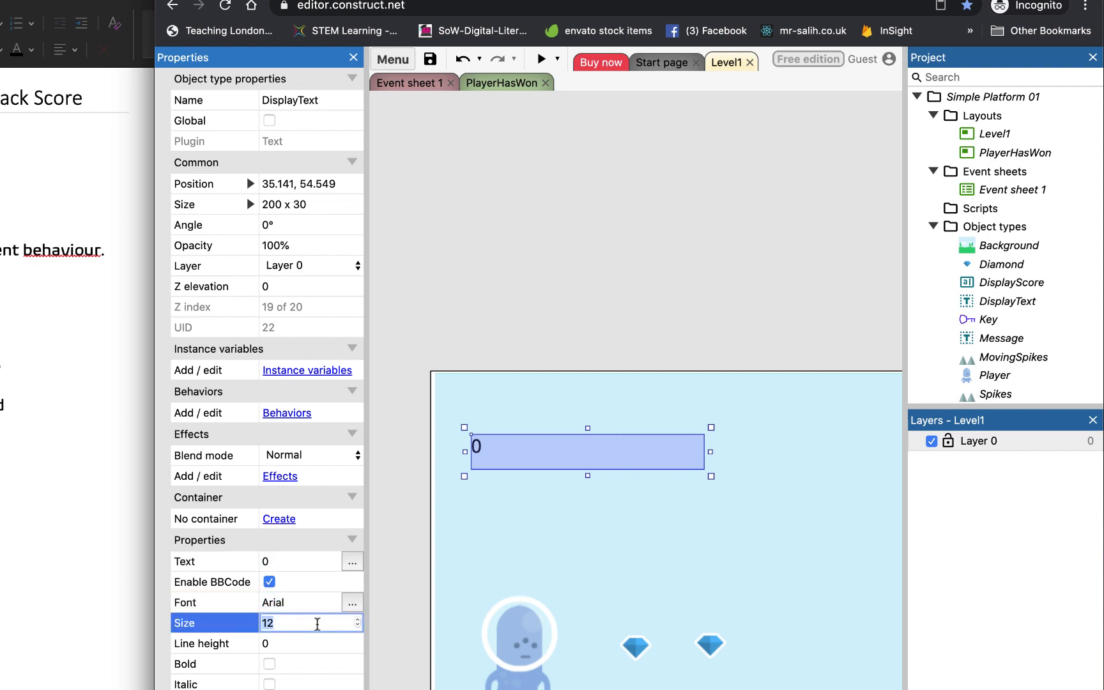
pyautogui.click(358, 619)
pyautogui.click(358, 619)
pyautogui.click(358, 619)
pyautogui.click(357, 619)
pyautogui.click(358, 619)
pyautogui.click(358, 618)
pyautogui.click(358, 619)
pyautogui.click(358, 619)
pyautogui.click(358, 619)
pyautogui.click(357, 619)
pyautogui.click(357, 619)
# Resize the DisplayText box to be taller and narrower so it fits the enlarged digit, and deselect it
pyautogui.moveTo(587, 476); pyautogui.dragTo(589, 515)
pyautogui.moveTo(707, 470); pyautogui.dragTo(623, 470)
pyautogui.click(666, 489)
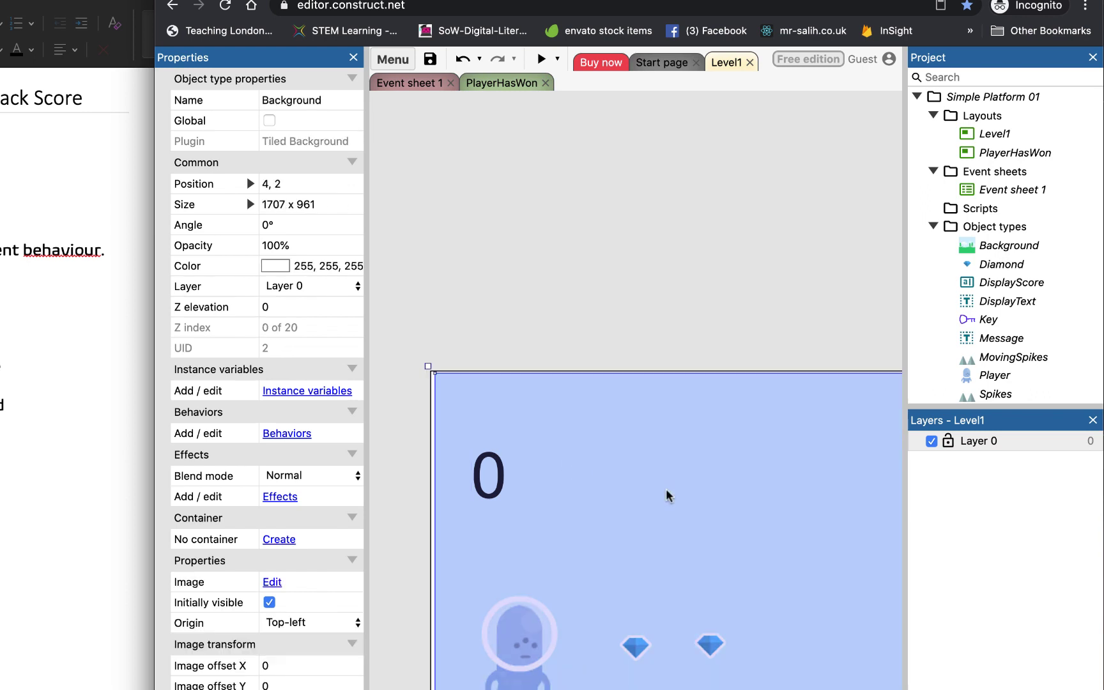
pyautogui.click(649, 361)
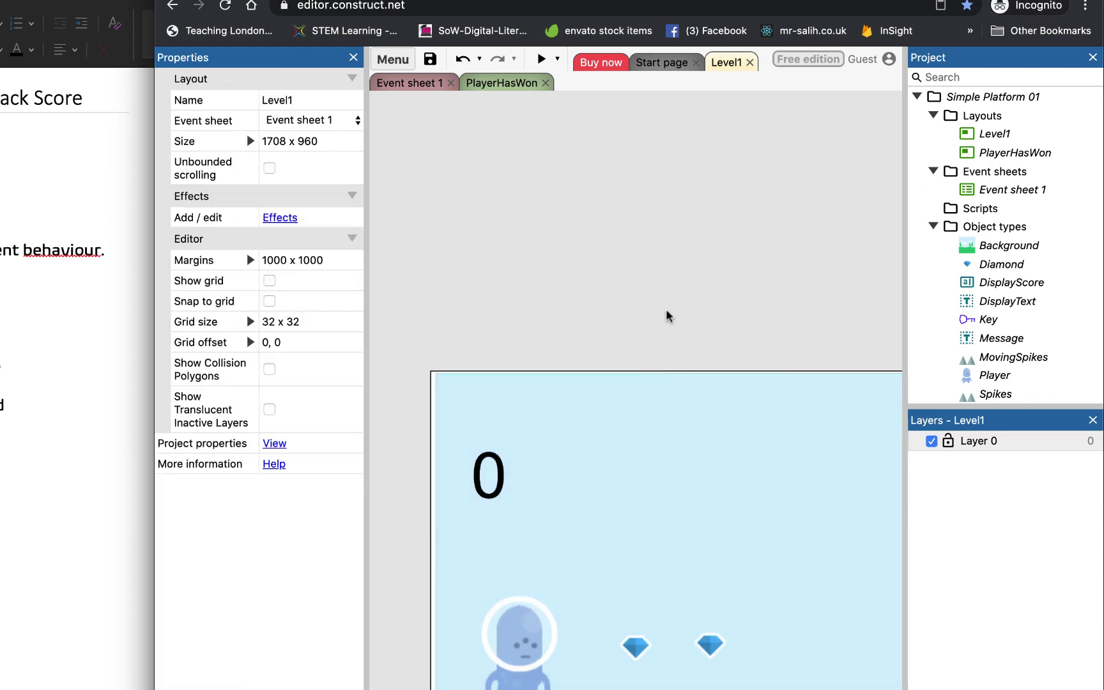
# Preview Level1 and move the player through the level to check how the score text behaves, and close the preview
pyautogui.keyDown('ctrl'); pyautogui.scroll(-1, 666, 316); pyautogui.keyUp('ctrl')
pyautogui.keyDown('ctrl'); pyautogui.scroll(-2, 665, 317); pyautogui.keyUp('ctrl')
pyautogui.keyDown('ctrl'); pyautogui.scroll(-2, 666, 316); pyautogui.keyUp('ctrl')
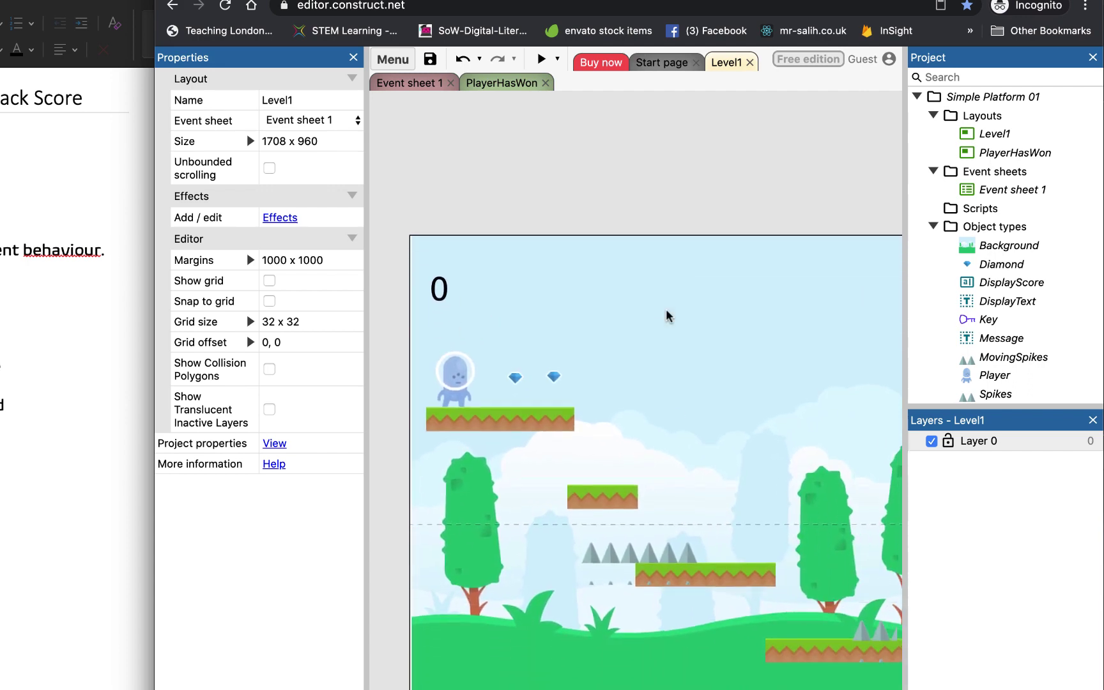
pyautogui.click(540, 59)
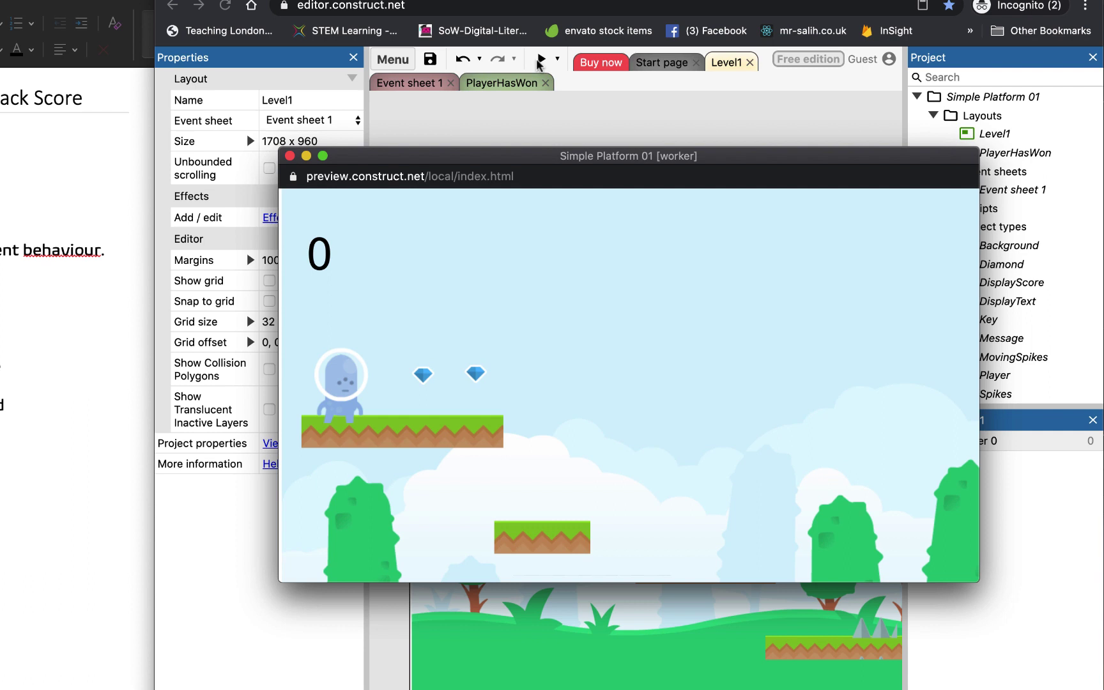
pyautogui.press('Right')
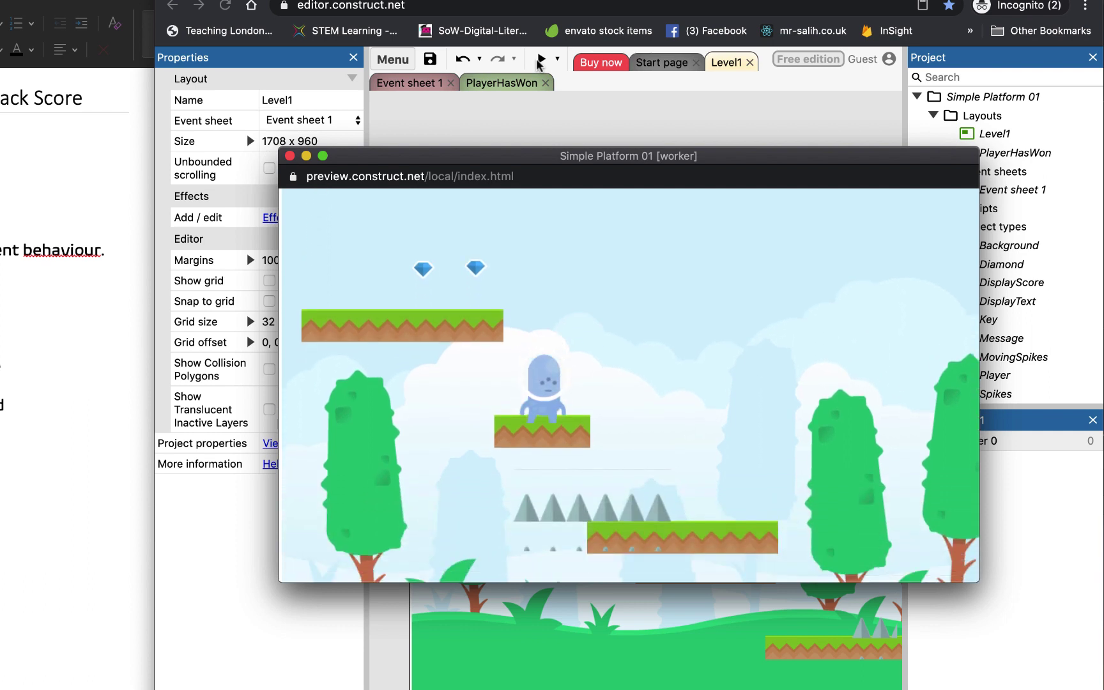
pyautogui.press('Right')
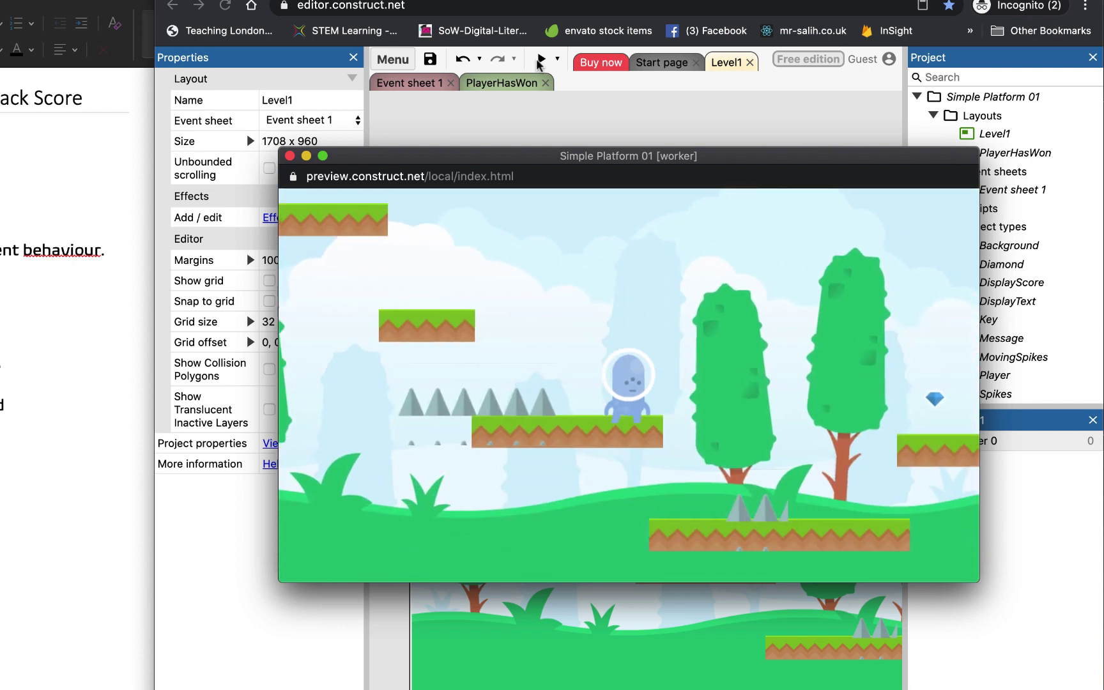
pyautogui.press('Right')
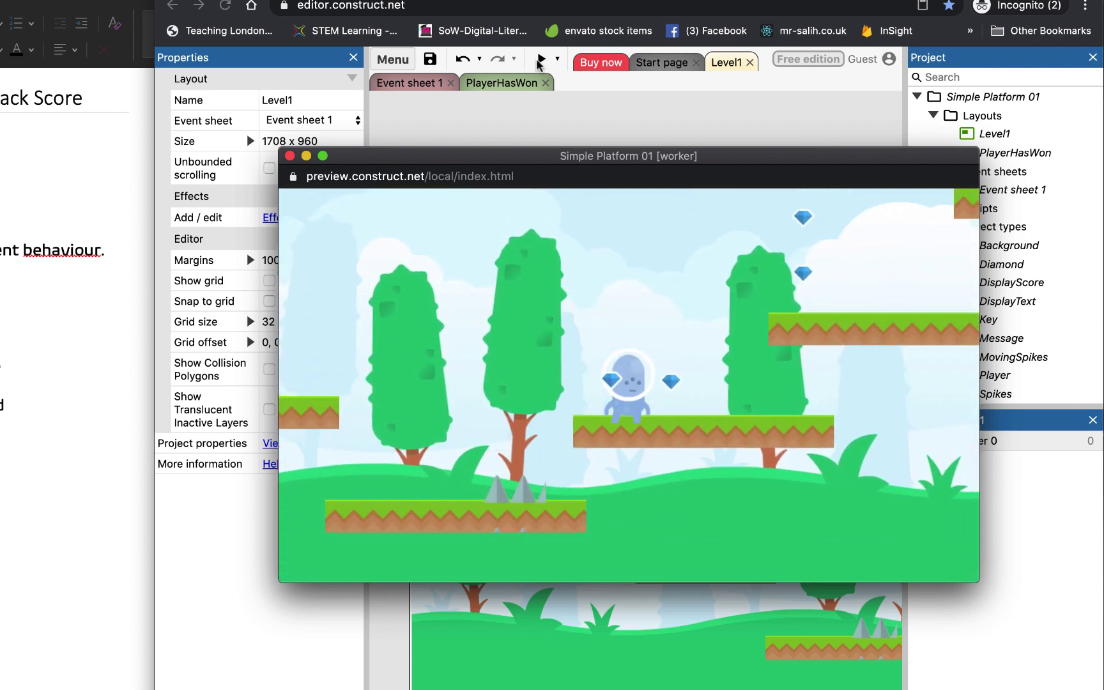
pyautogui.click(290, 156)
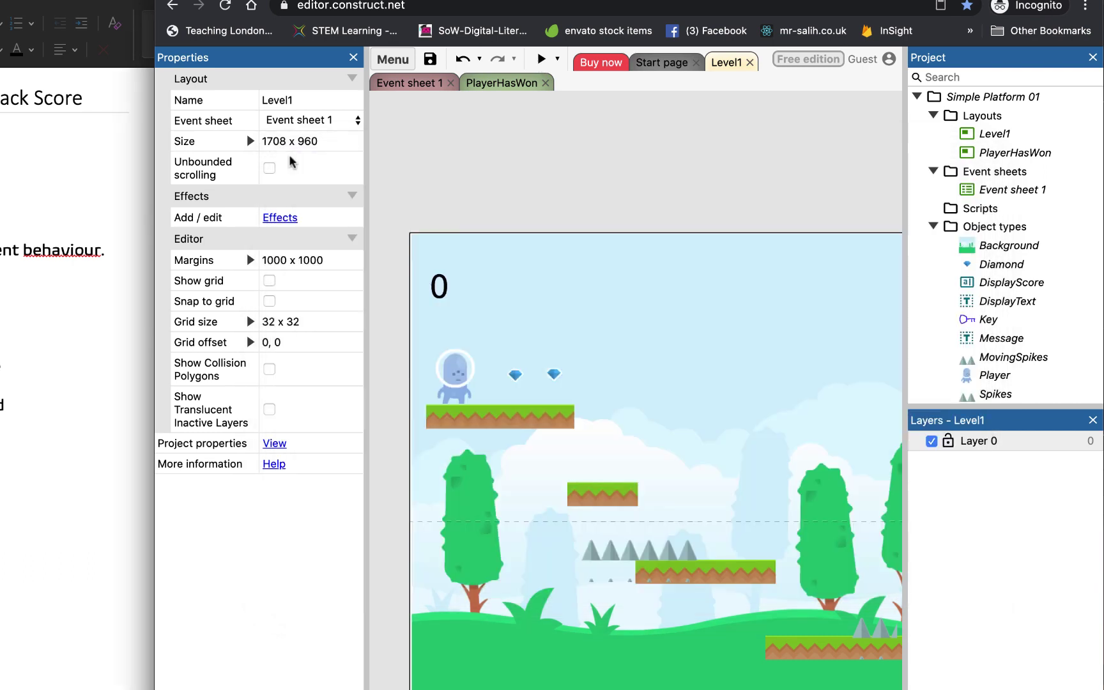
# Add the Anchor behavior to the DisplayText object above the player
pyautogui.click(449, 292)
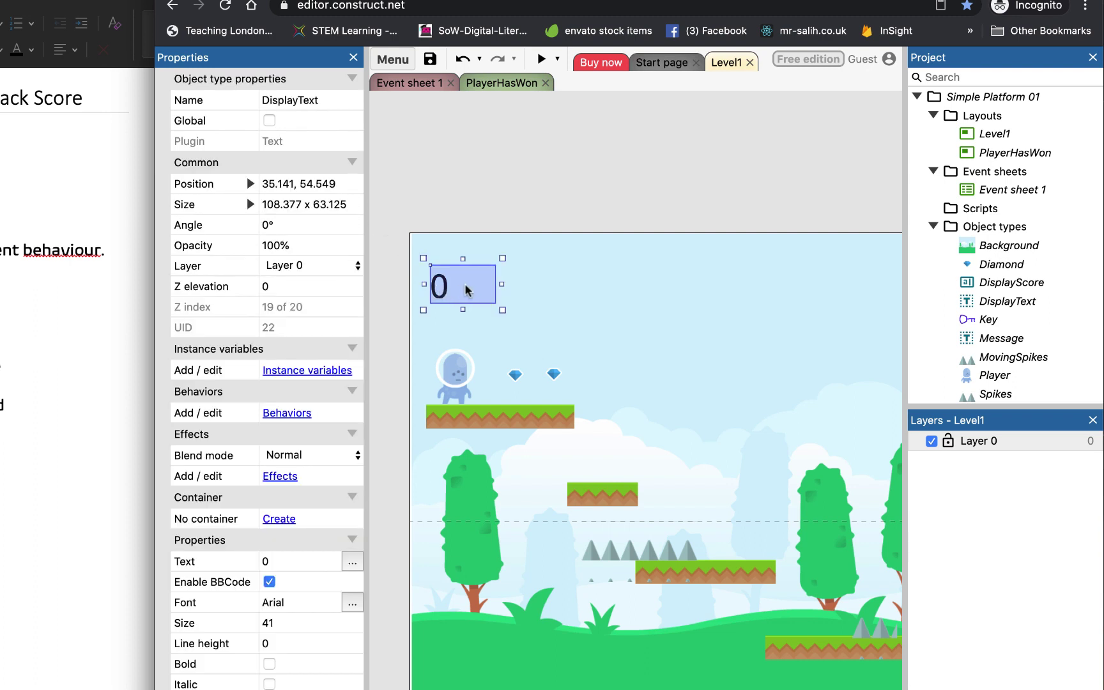
pyautogui.rightClick(465, 291)
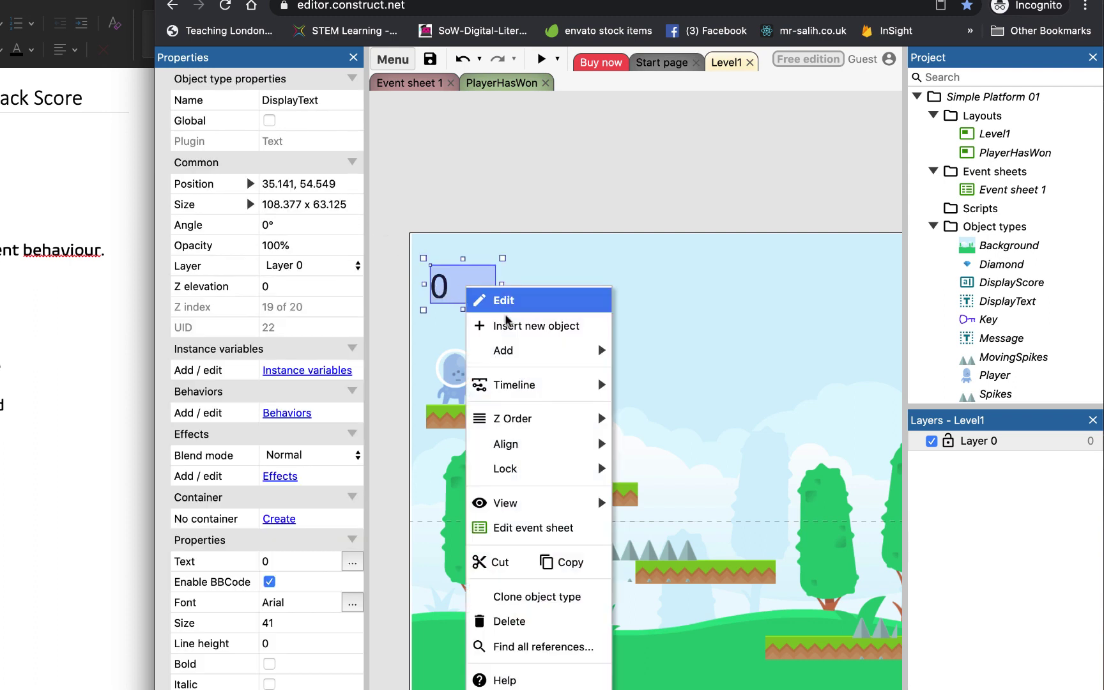
pyautogui.moveTo(611, 352)
pyautogui.click(665, 375)
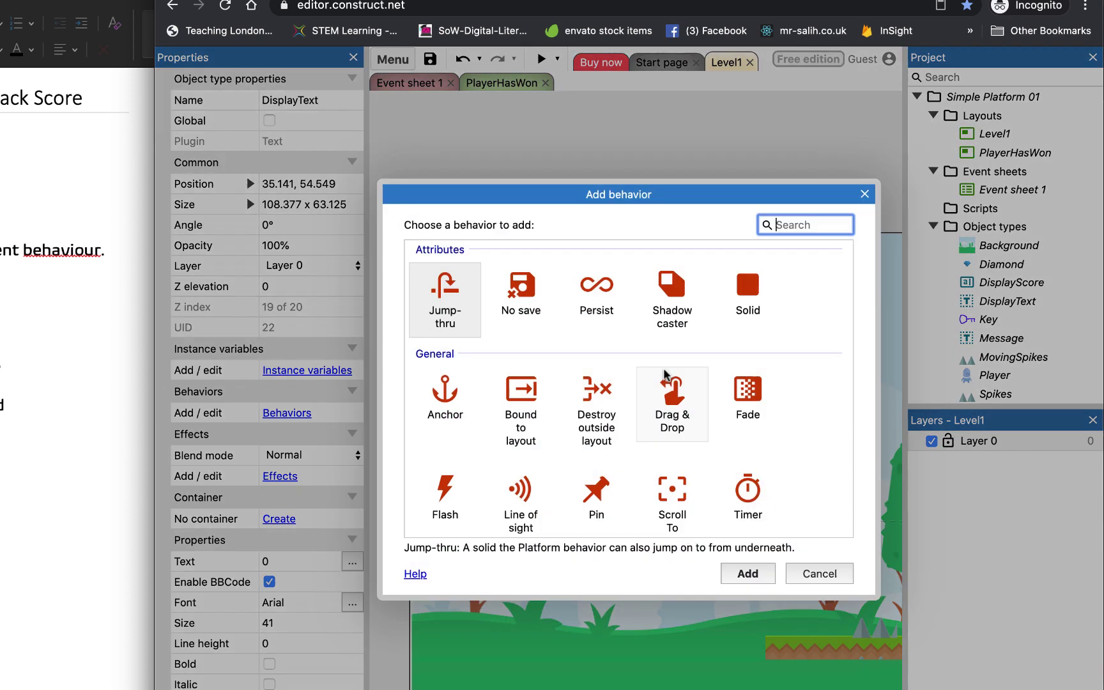
pyautogui.click(445, 391)
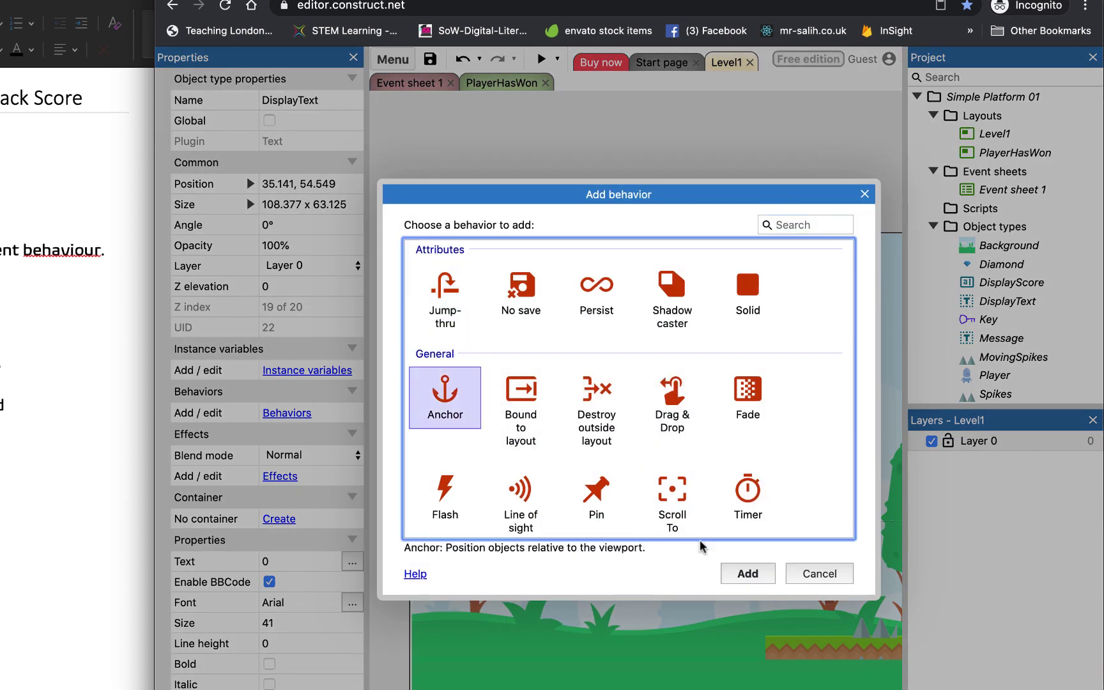
pyautogui.click(742, 574)
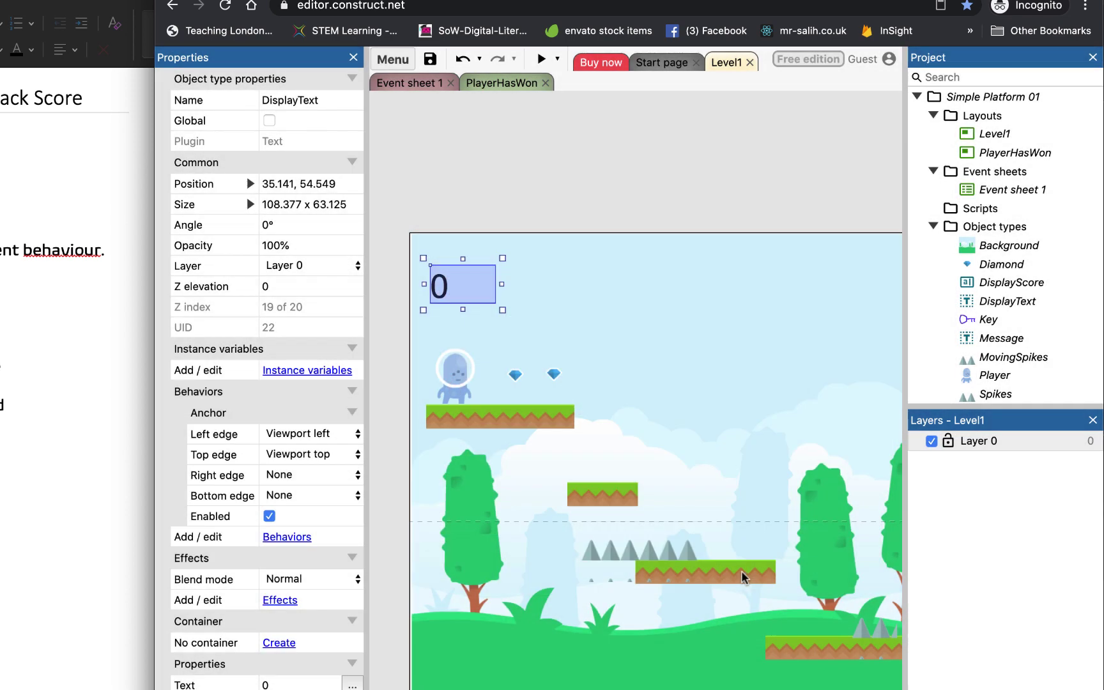
# Preview the level again, running and jumping towards the key to check the anchored score text, and close the preview and deselect the object
pyautogui.click(541, 59)
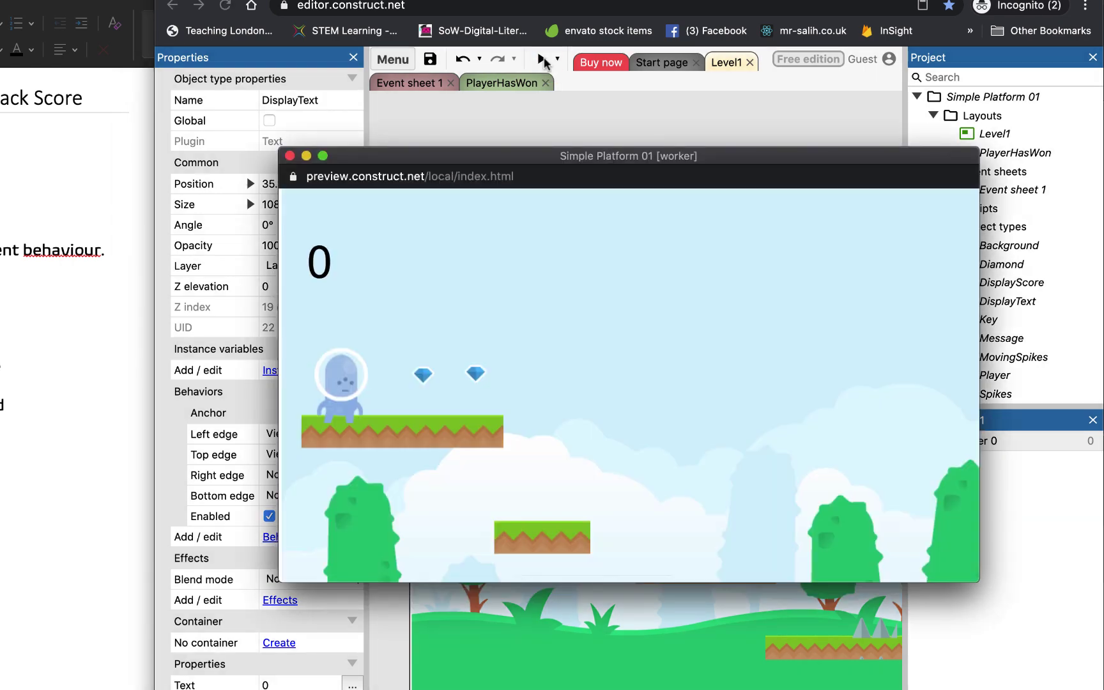
pyautogui.press('Right')
pyautogui.press('Up')
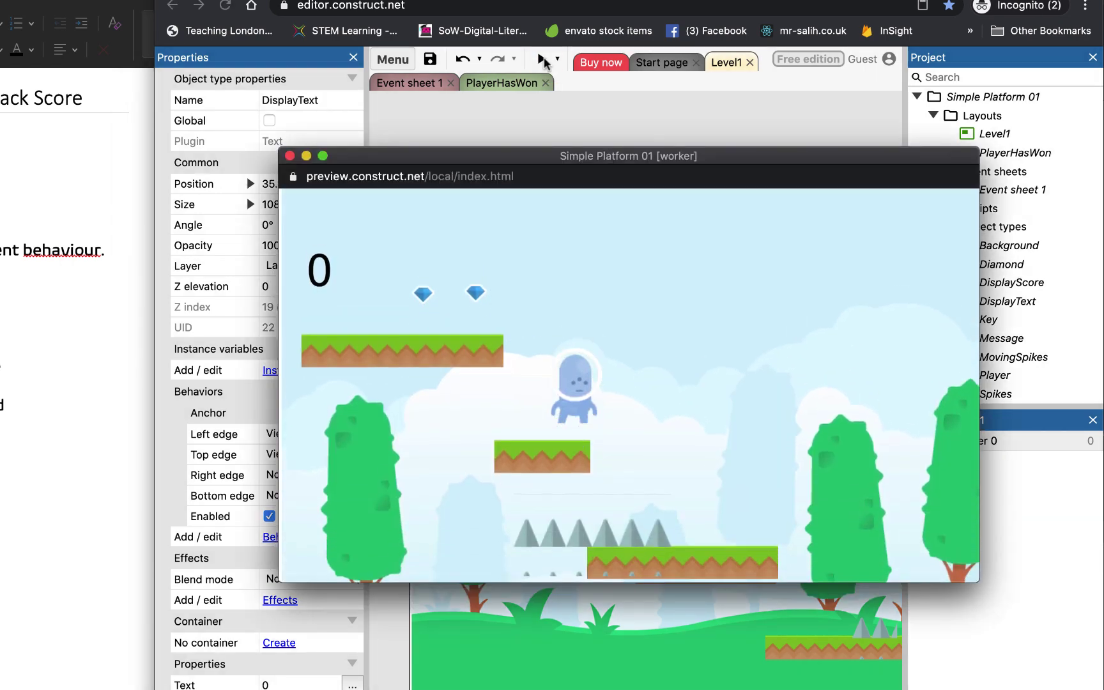
pyautogui.press('Right')
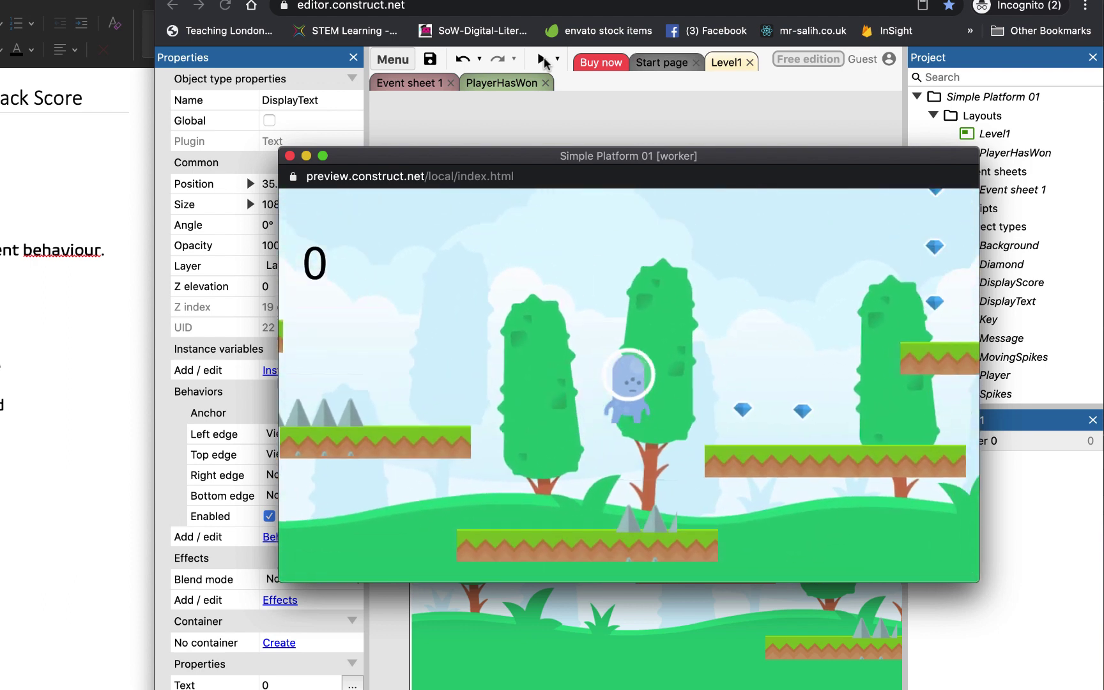
pyautogui.press('Right')
pyautogui.press('Up')
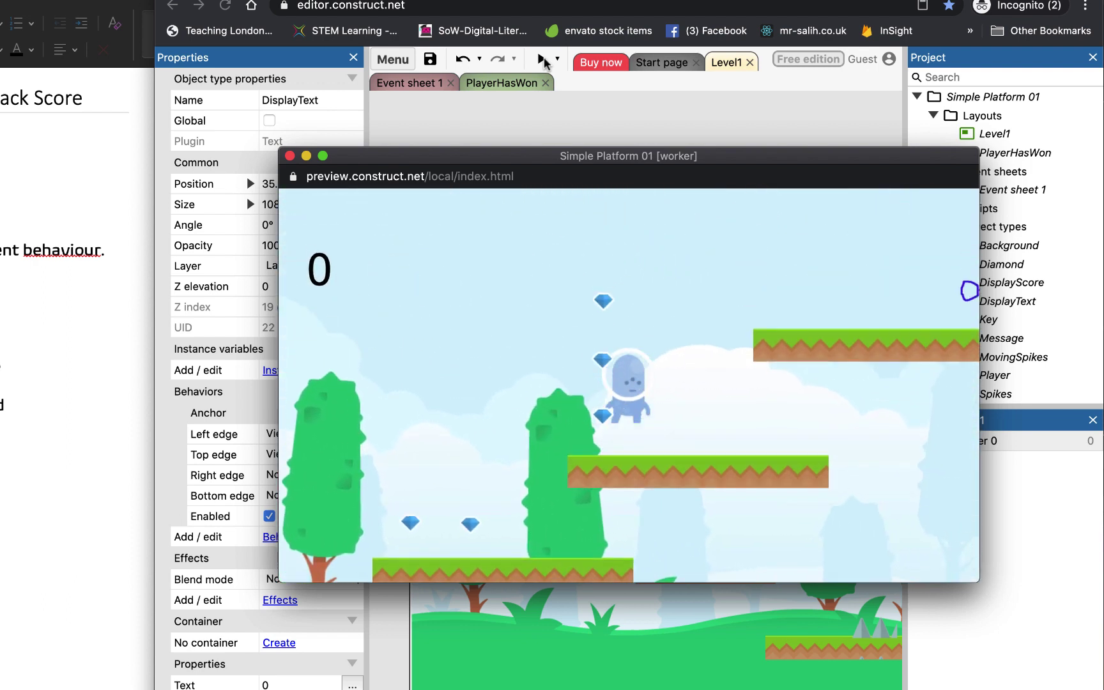
pyautogui.press('Right')
pyautogui.press('Up')
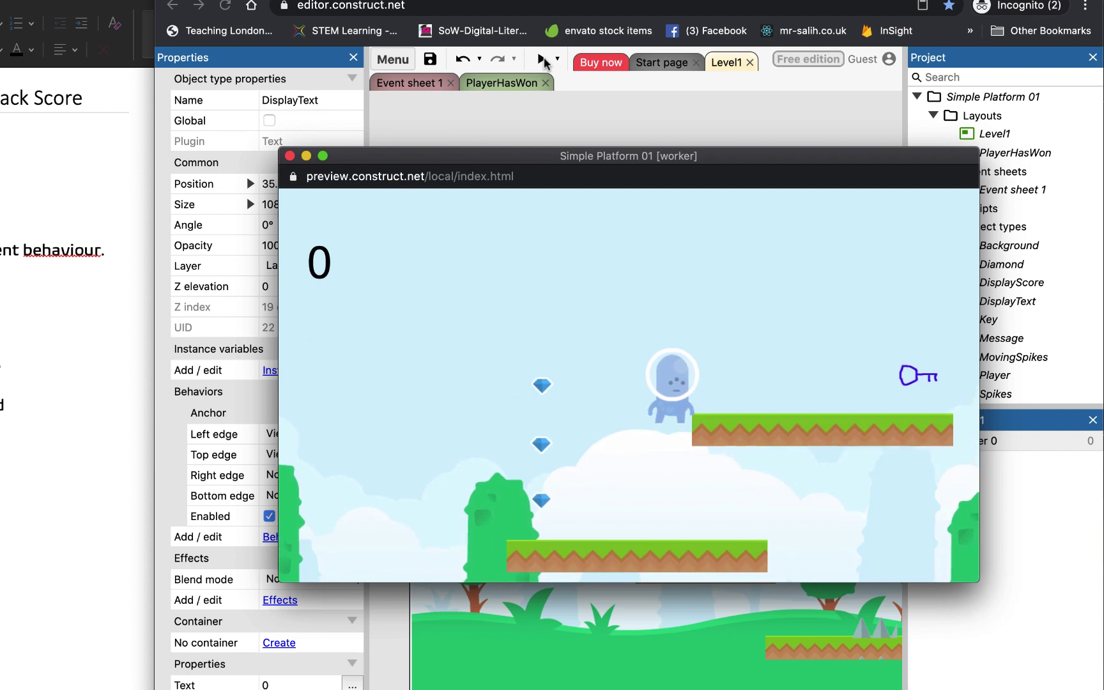
pyautogui.press('Right')
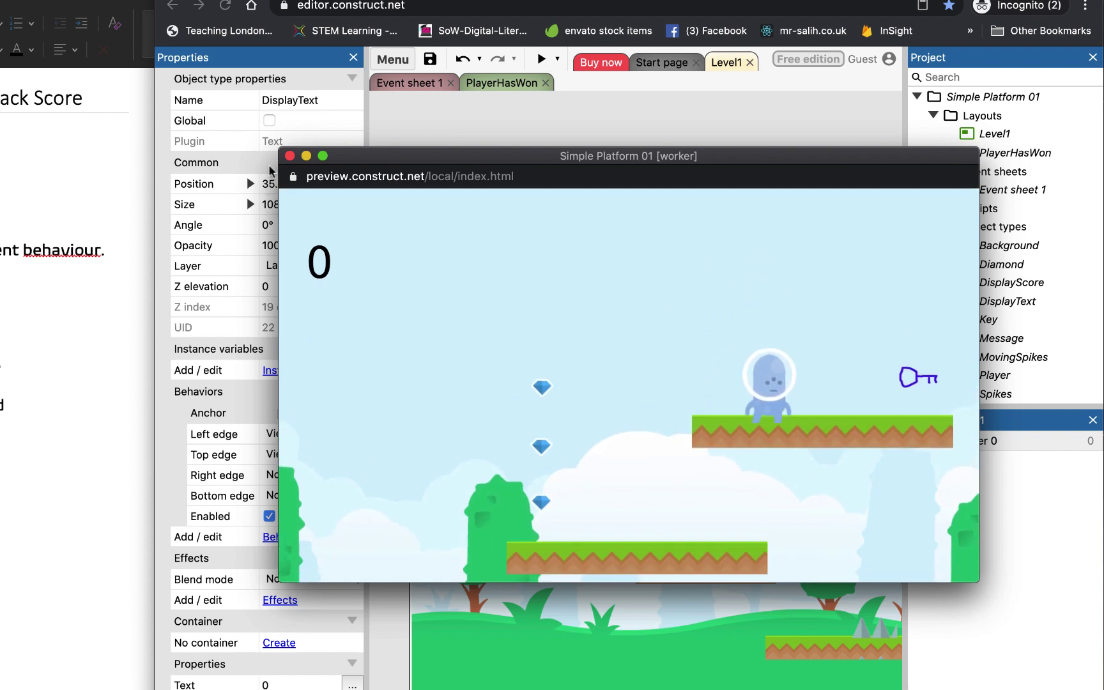
pyautogui.click(289, 156)
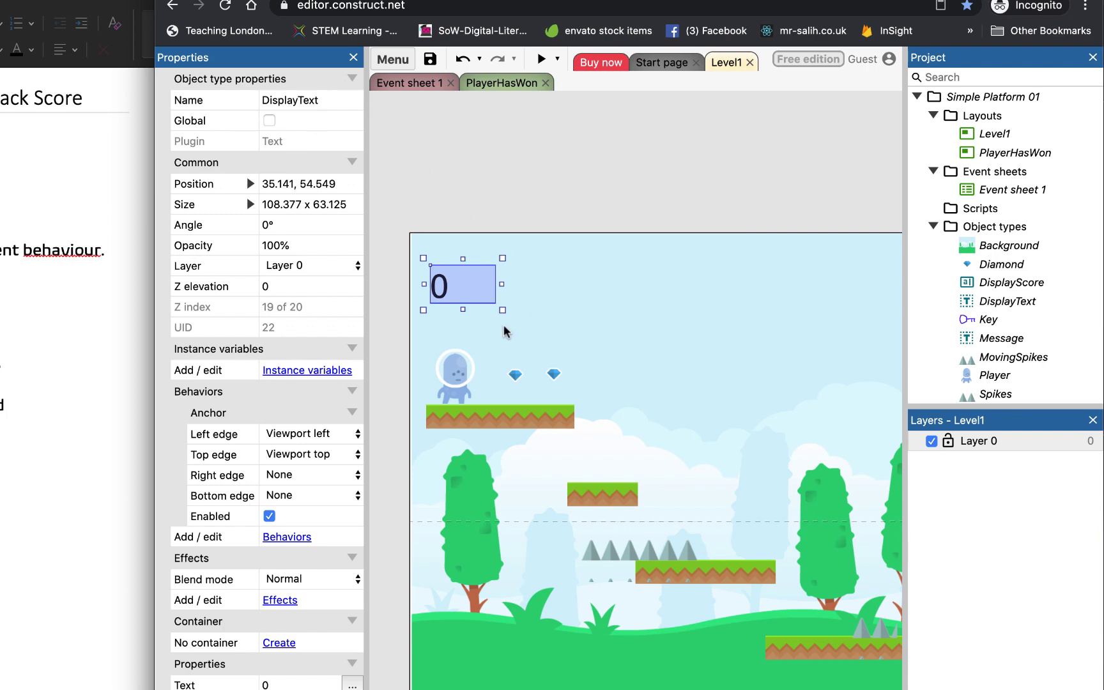
pyautogui.click(553, 326)
pyautogui.click(553, 198)
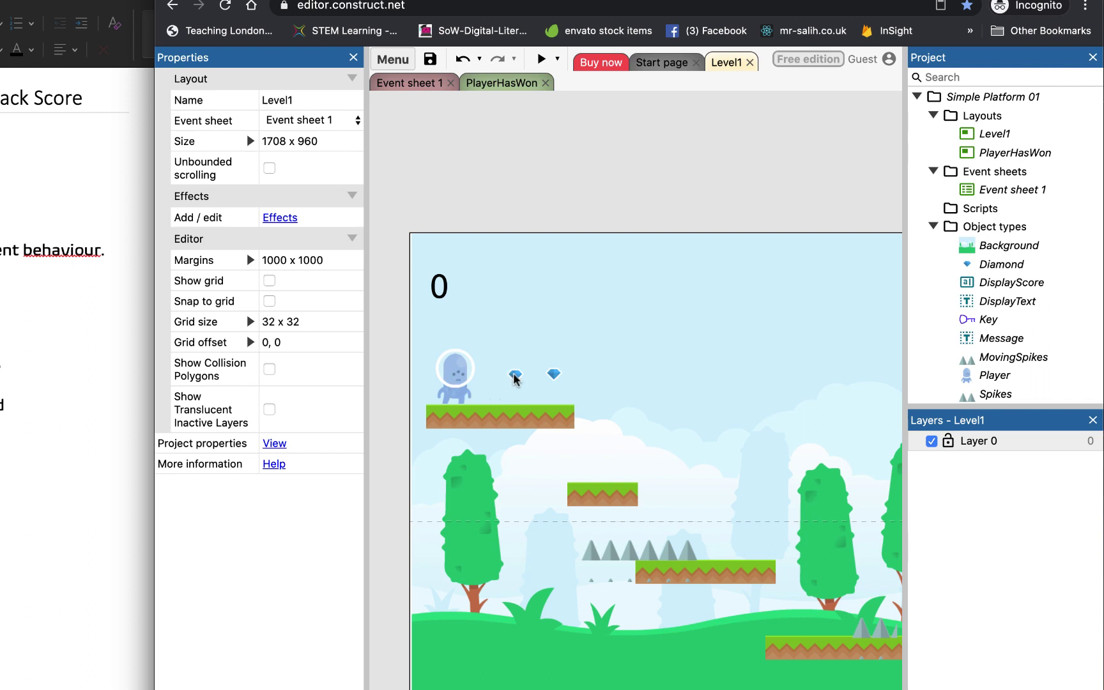
# Add an event to Event sheet 1 with the condition that Player is on collision with Diamond
pyautogui.click(412, 84)
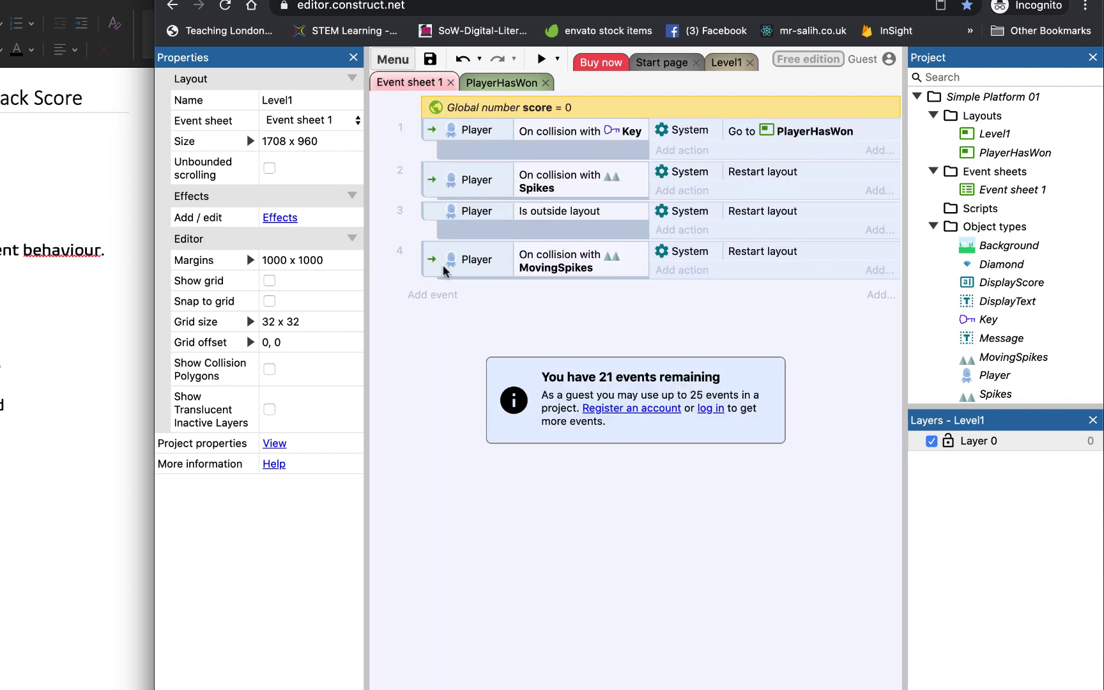
pyautogui.click(439, 301)
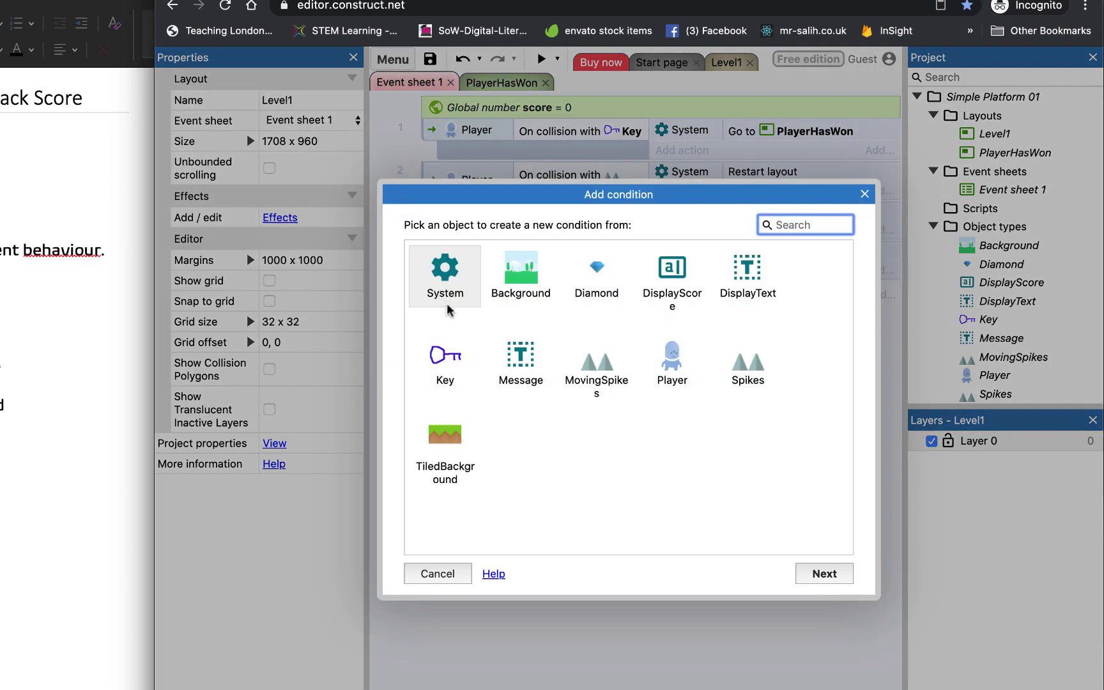
pyautogui.click(681, 373)
pyautogui.doubleClick(681, 373)
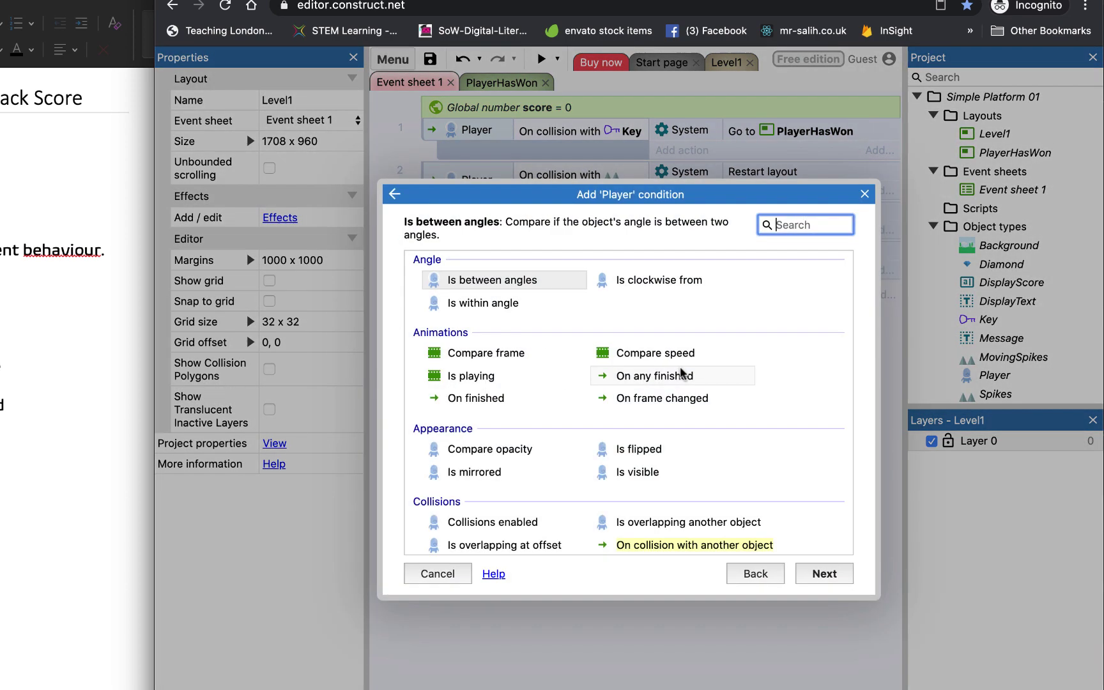
pyautogui.doubleClick(670, 544)
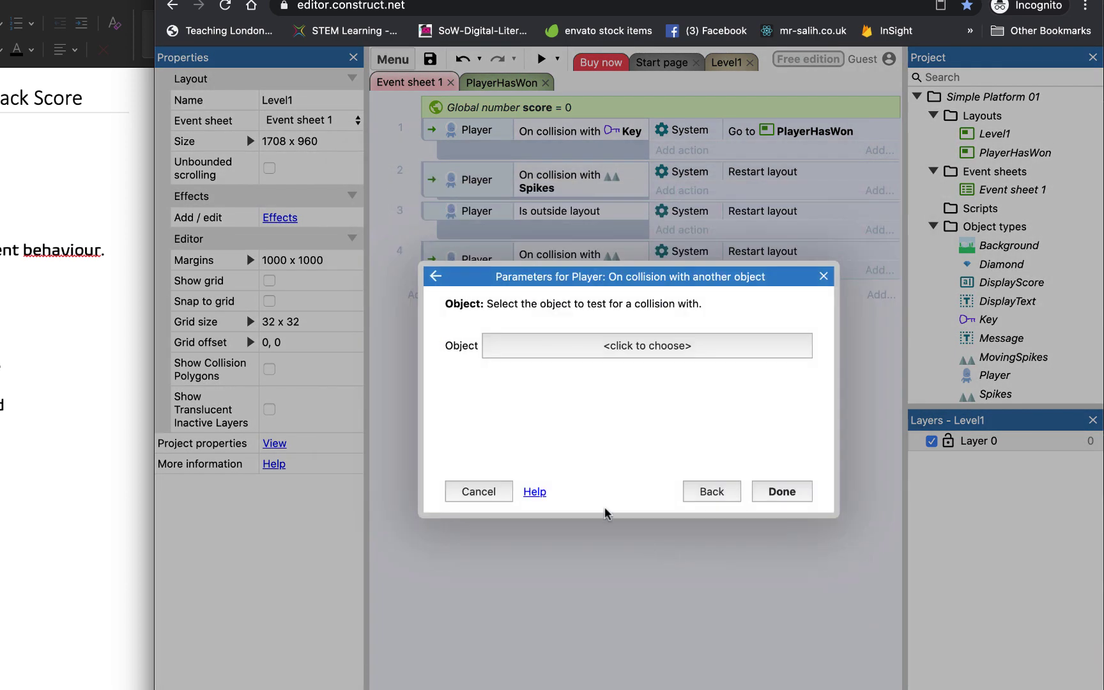
pyautogui.click(644, 354)
pyautogui.click(652, 317)
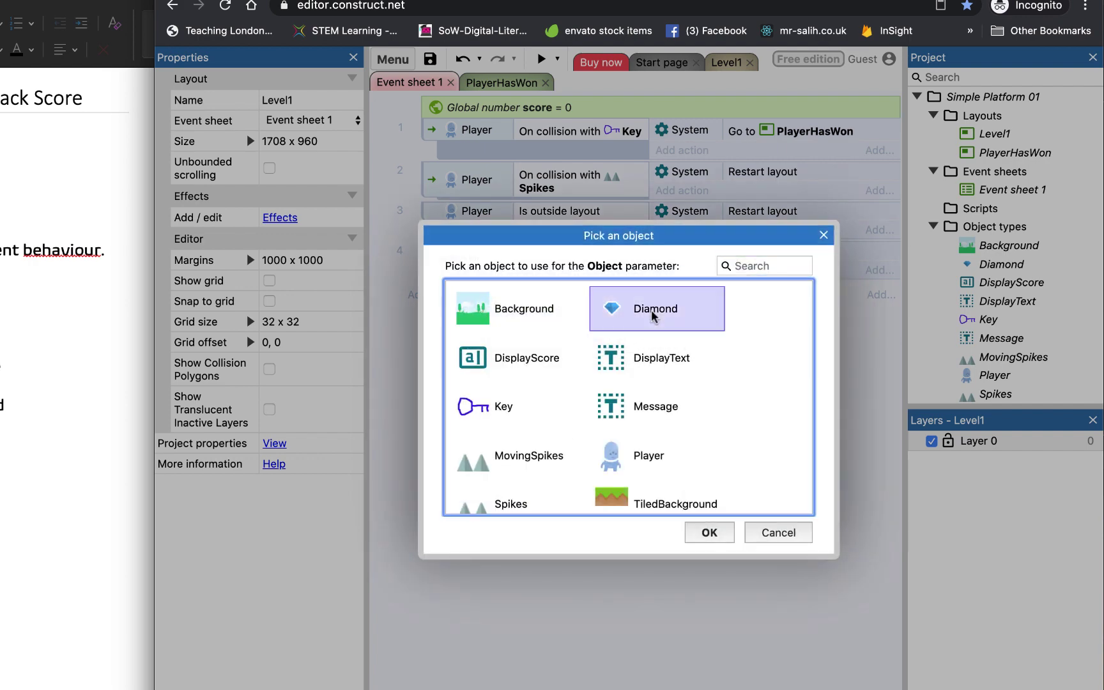
pyautogui.click(710, 531)
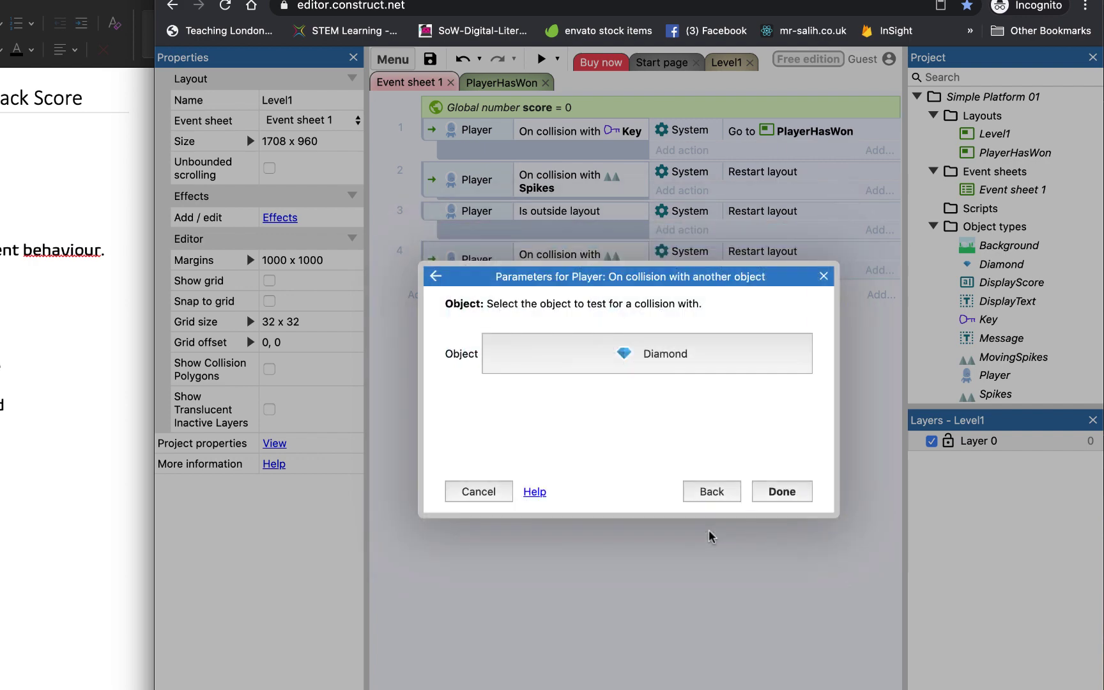
pyautogui.click(781, 491)
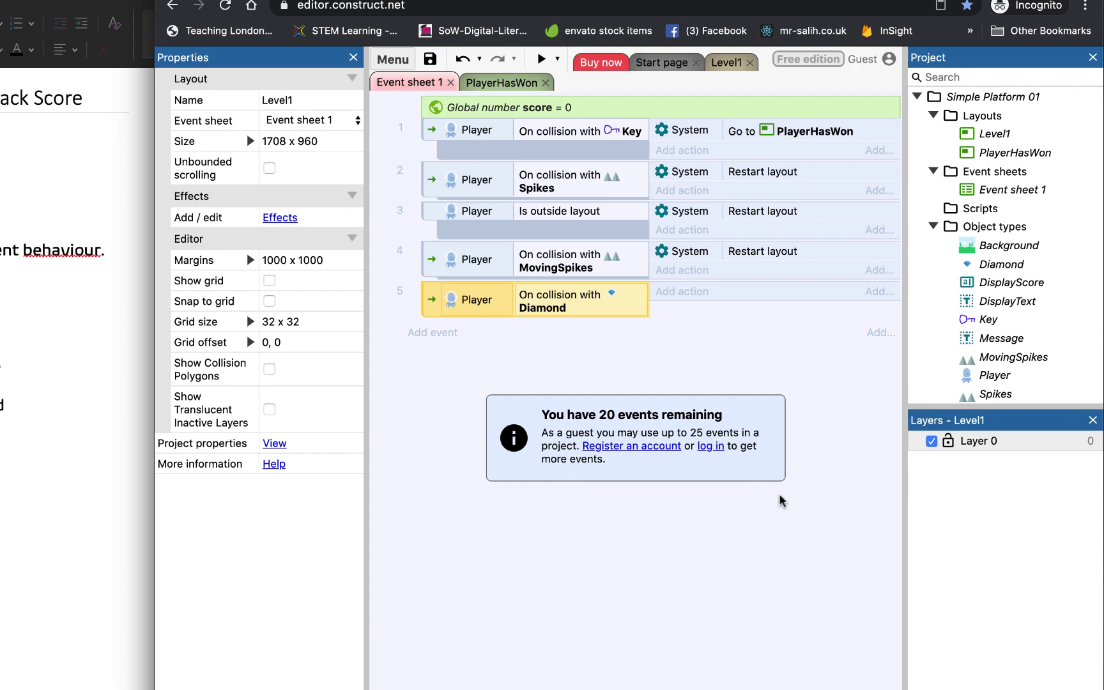
# Add a System action to the diamond collision event that adds 10 to the score variable
pyautogui.click(689, 294)
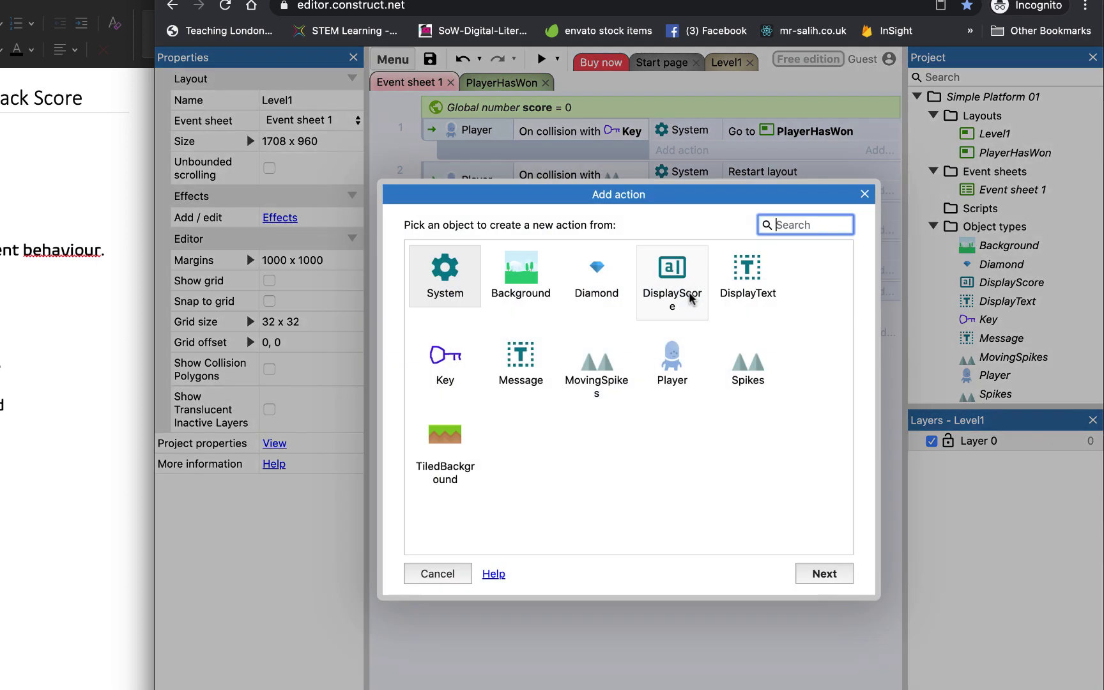
pyautogui.doubleClick(455, 295)
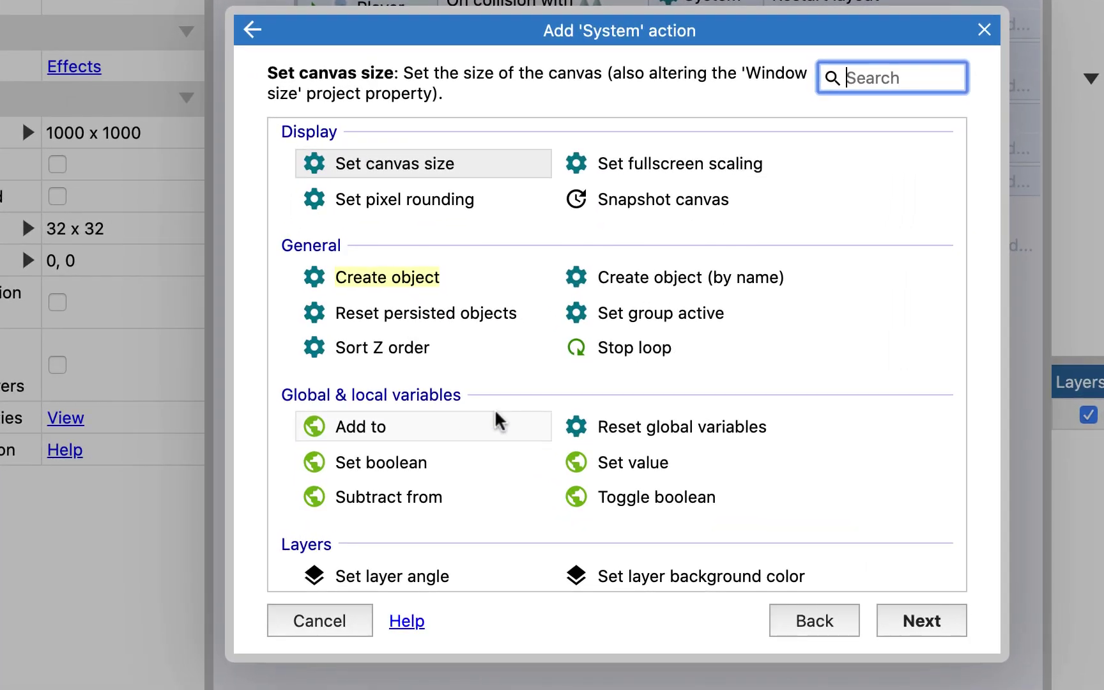
pyautogui.scroll(-1, 496, 410)
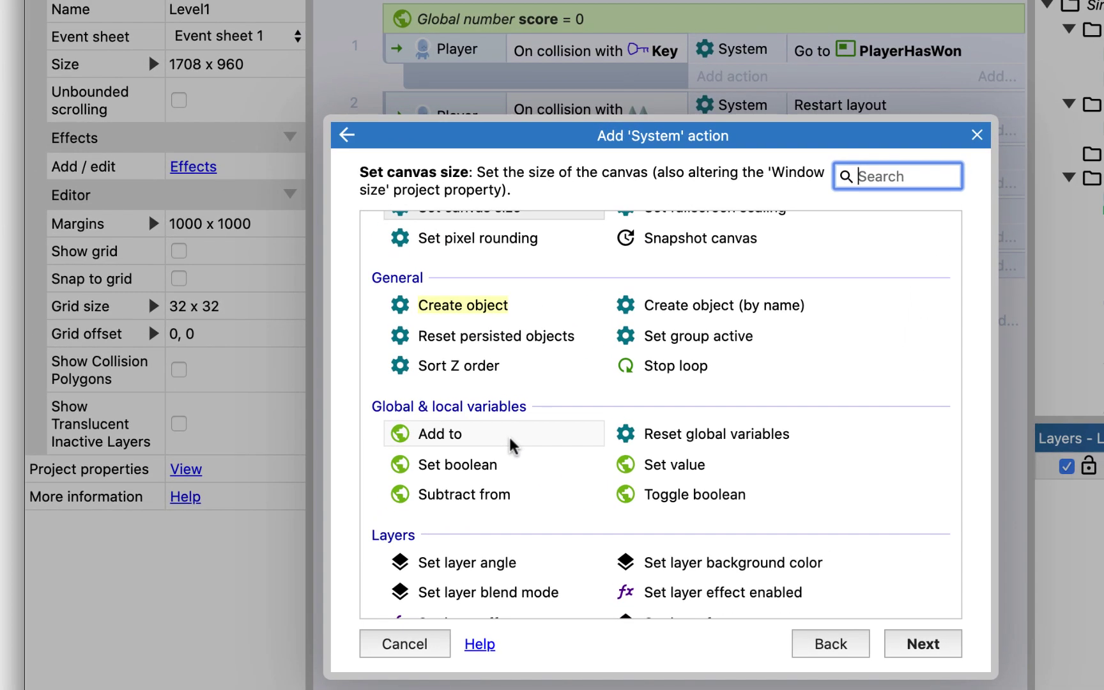
pyautogui.doubleClick(511, 445)
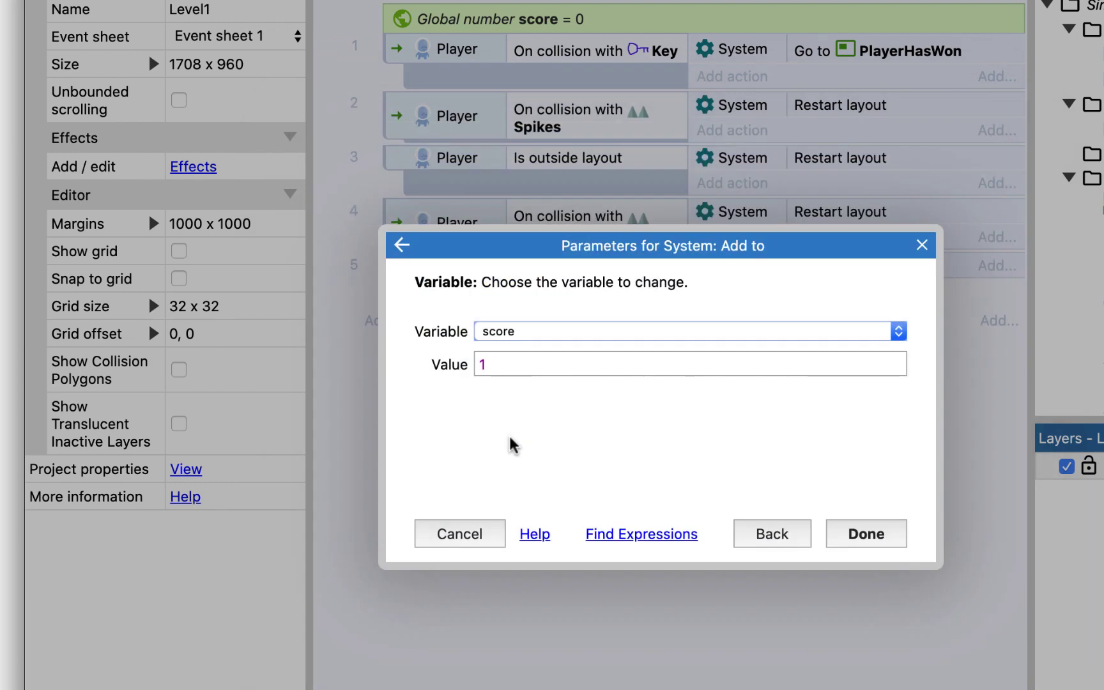
pyautogui.click(520, 359)
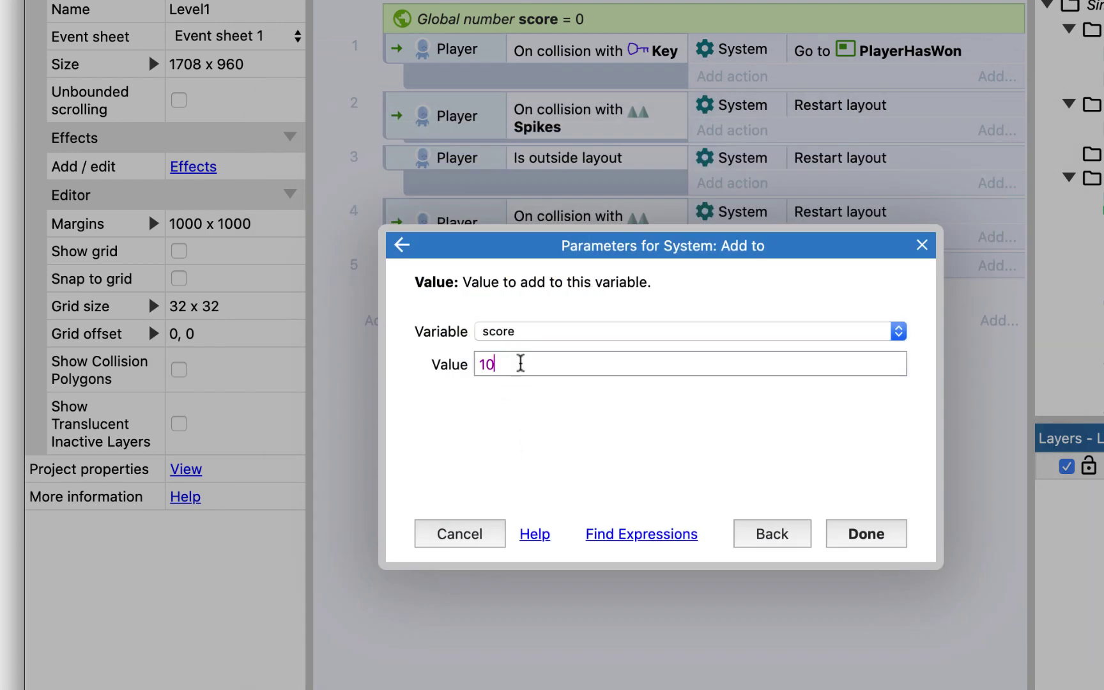
pyautogui.click(868, 537)
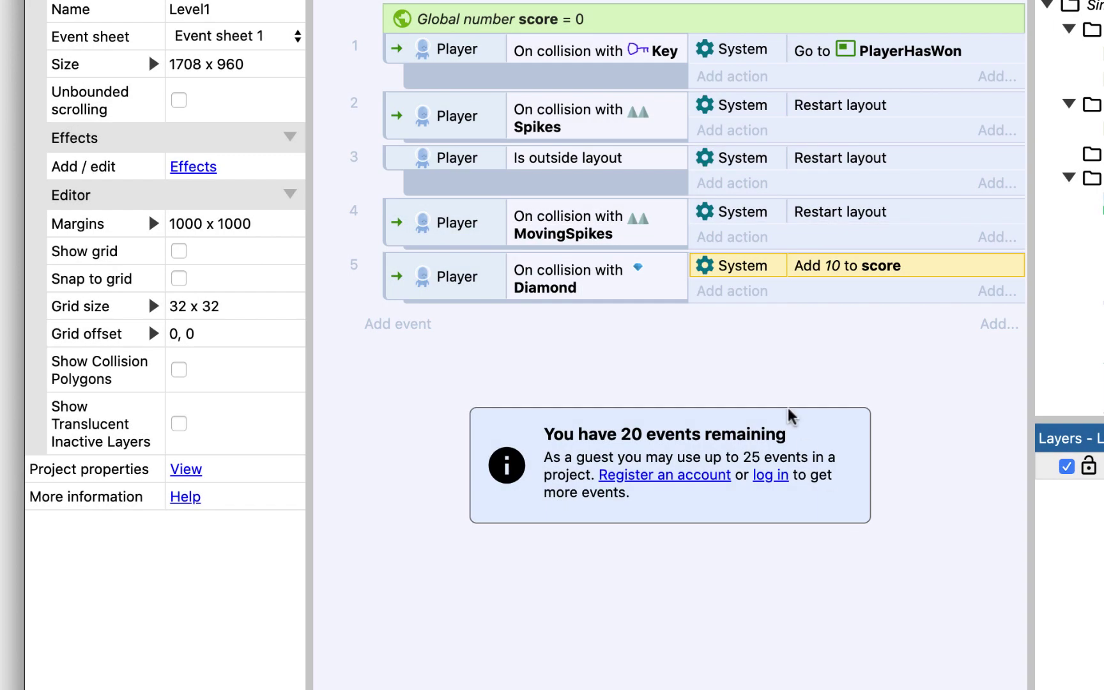
# Add a DisplayText action to the diamond collision event that sets the text to the score variable
pyautogui.click(746, 295)
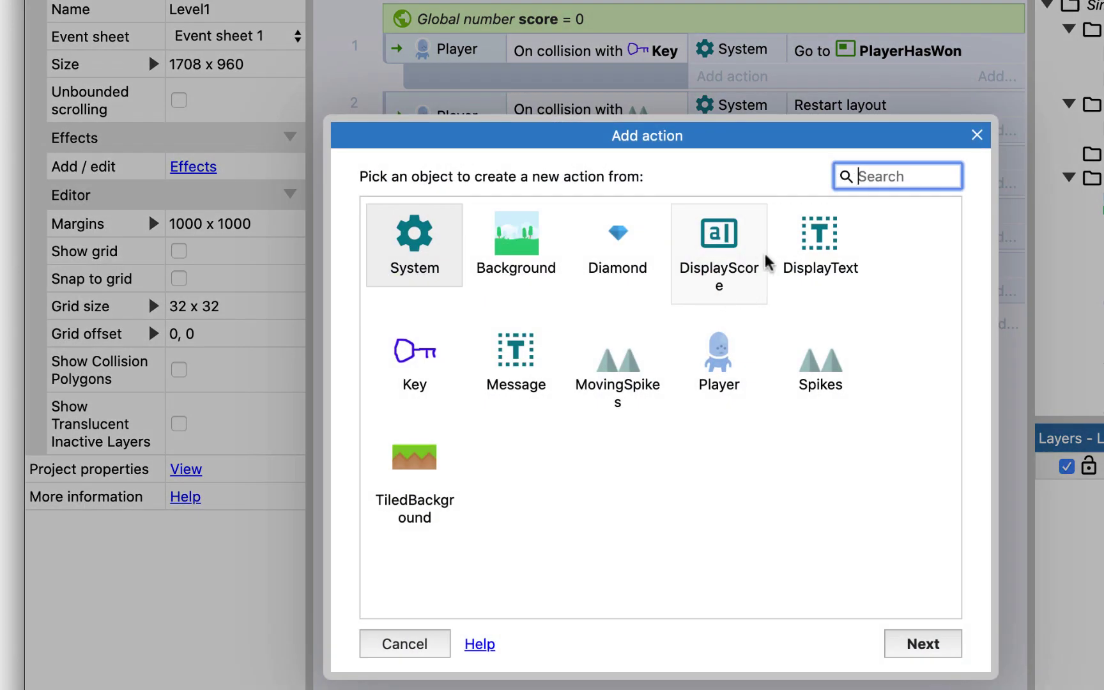
pyautogui.doubleClick(814, 250)
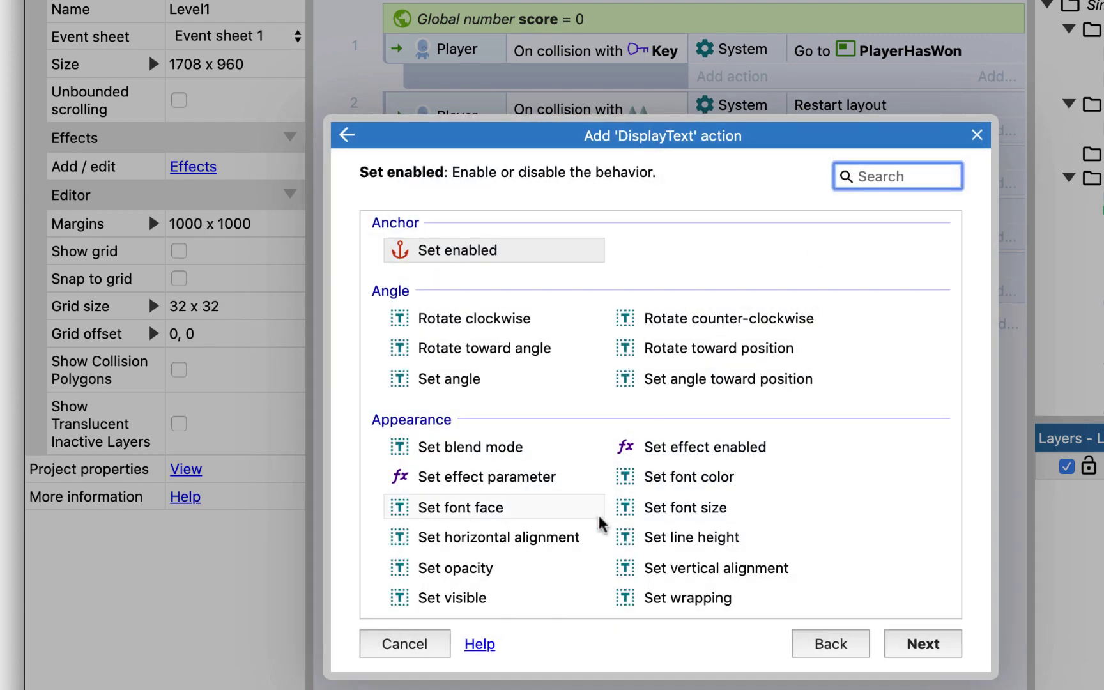
pyautogui.scroll(-5, 598, 523)
pyautogui.scroll(-4, 598, 523)
pyautogui.scroll(-2, 598, 522)
pyautogui.scroll(-2, 598, 523)
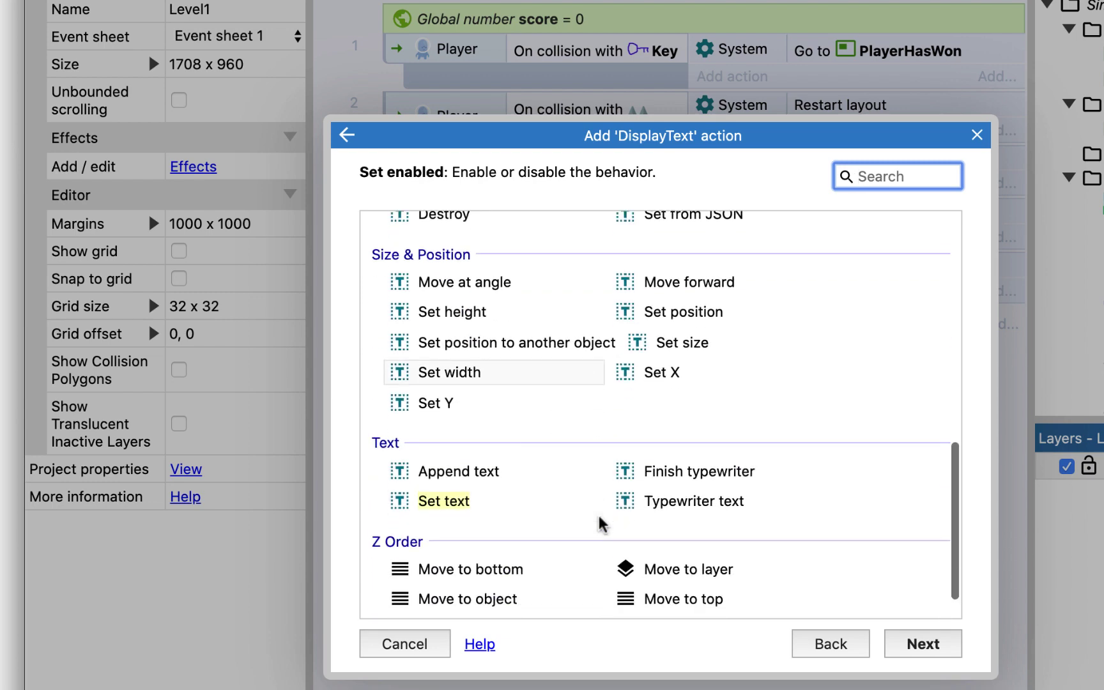
pyautogui.doubleClick(448, 505)
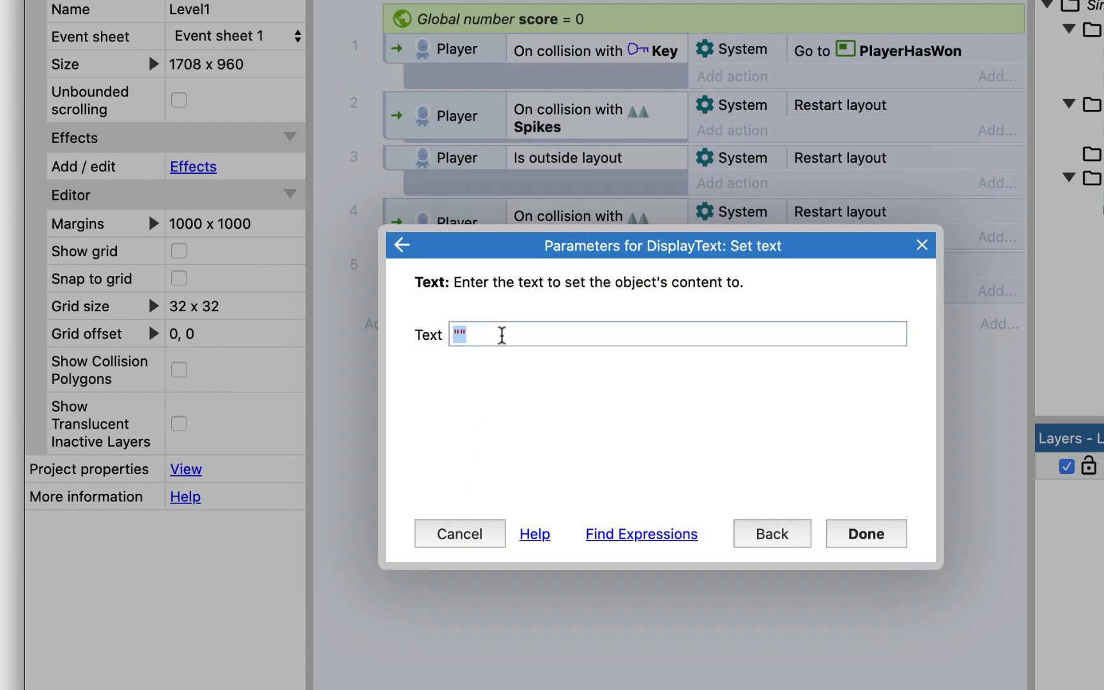
pyautogui.click(504, 326)
pyautogui.click(412, 338)
pyautogui.write('score')
pyautogui.click(550, 367)
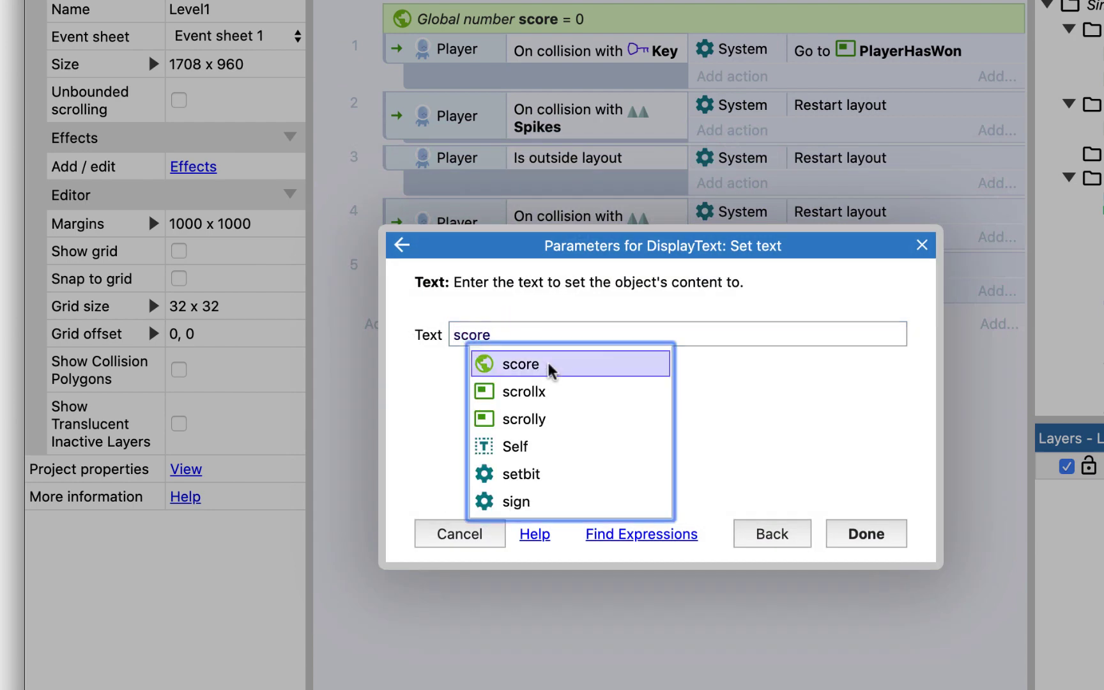
pyautogui.click(884, 540)
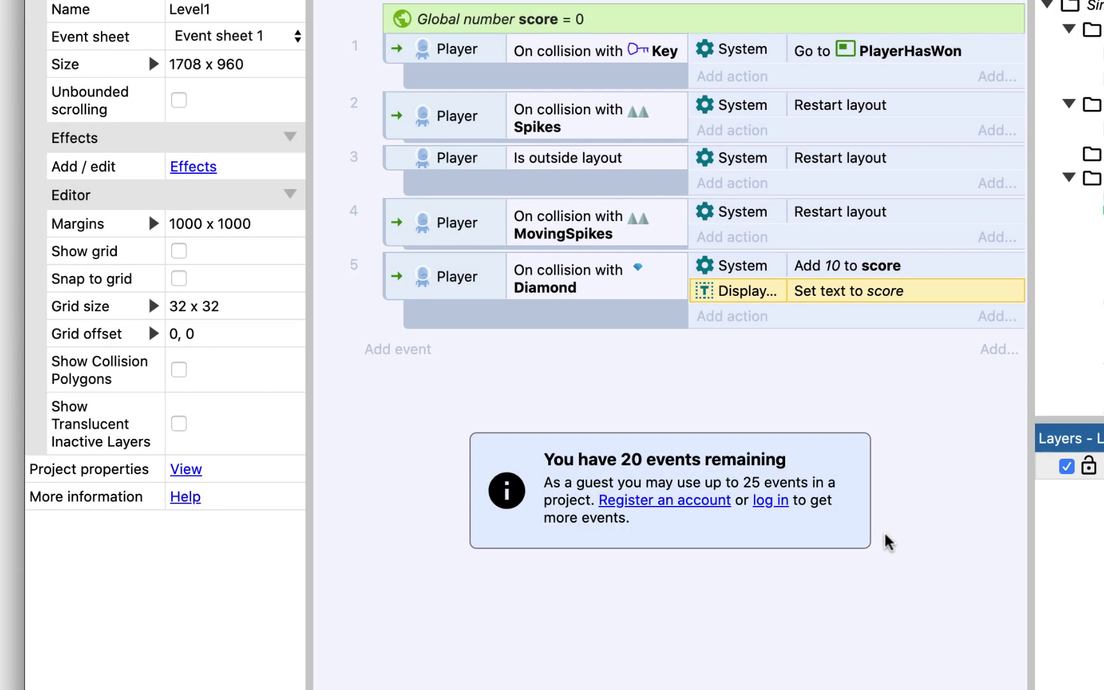
# Add a Diamond action to the diamond collision event that destroys the diamond
pyautogui.click(732, 315)
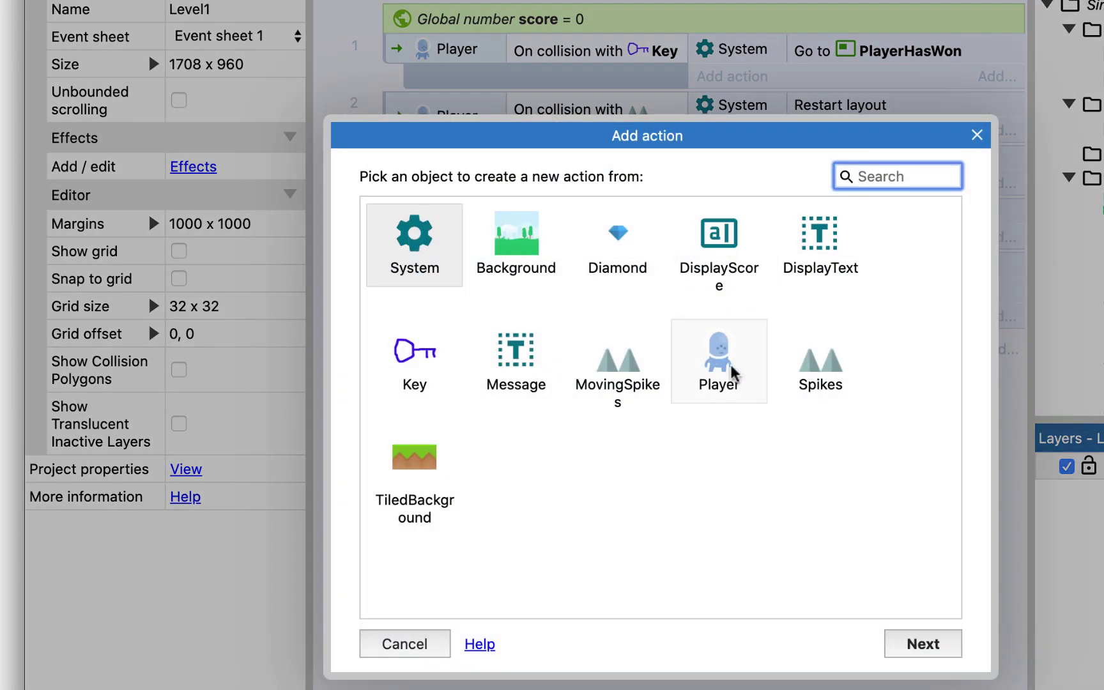
pyautogui.doubleClick(626, 252)
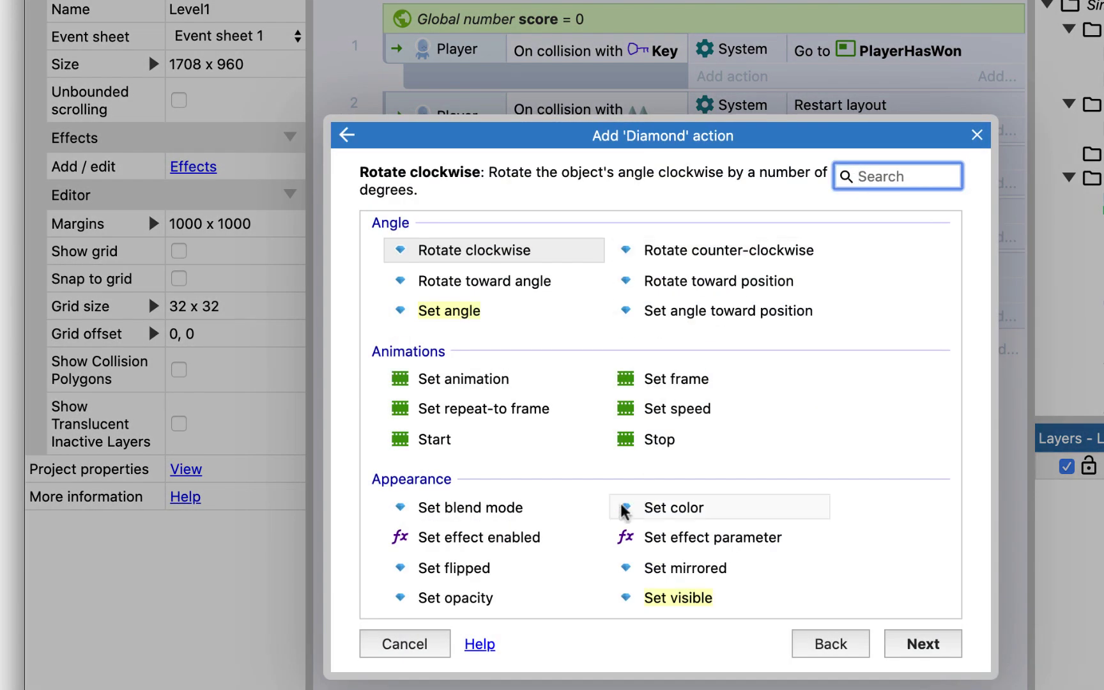
pyautogui.scroll(-5, 586, 558)
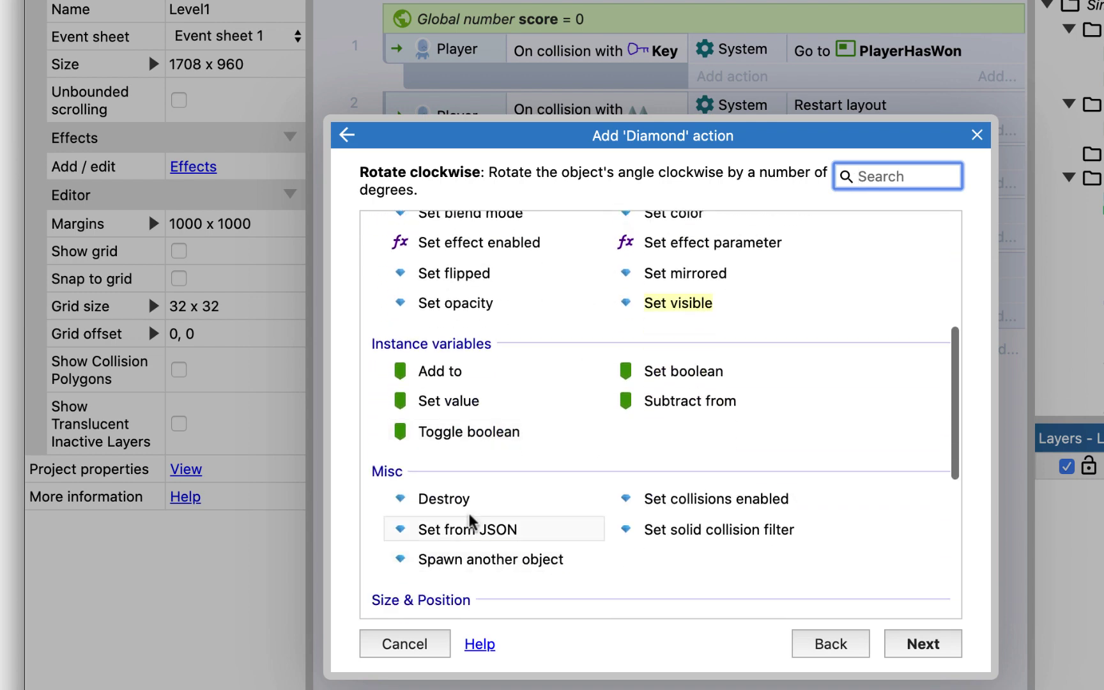
pyautogui.click(444, 502)
pyautogui.doubleClick(443, 501)
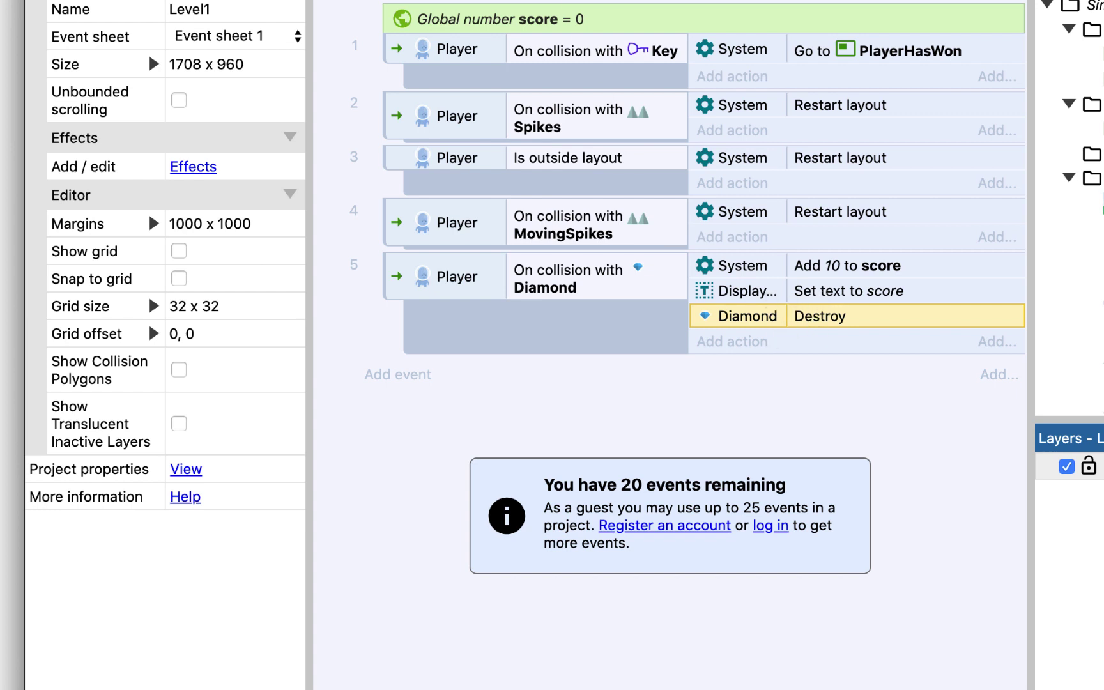
# Preview the level and walk the player through both diamonds on the first platform to test collection and the score text
pyautogui.press('F5')
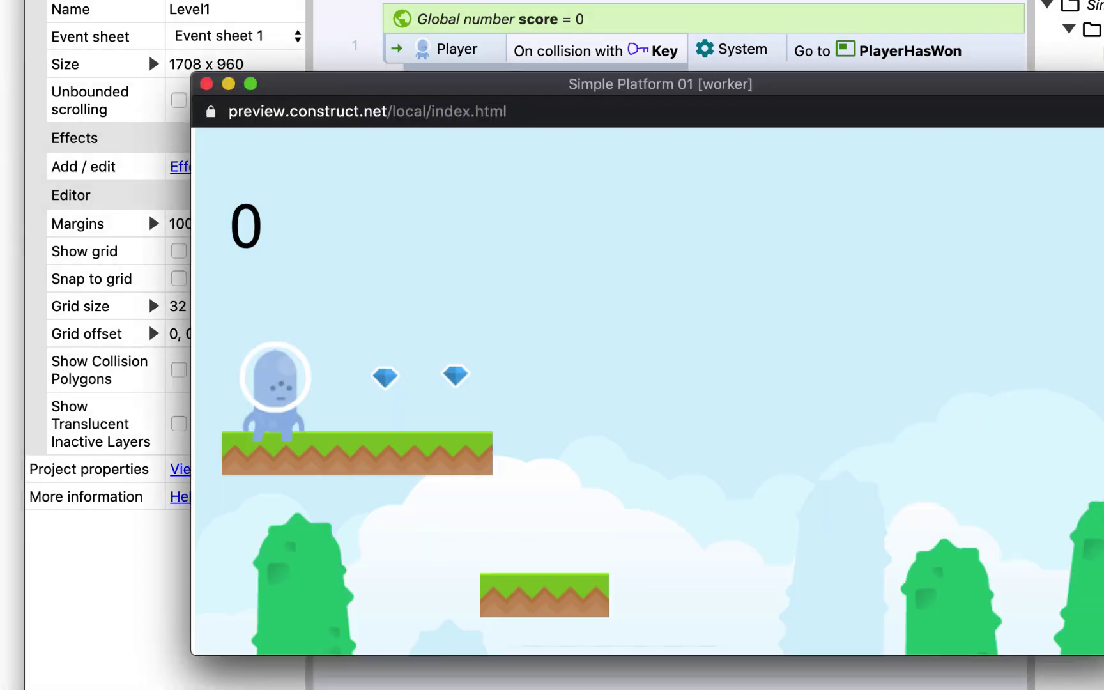
pyautogui.press('Right')
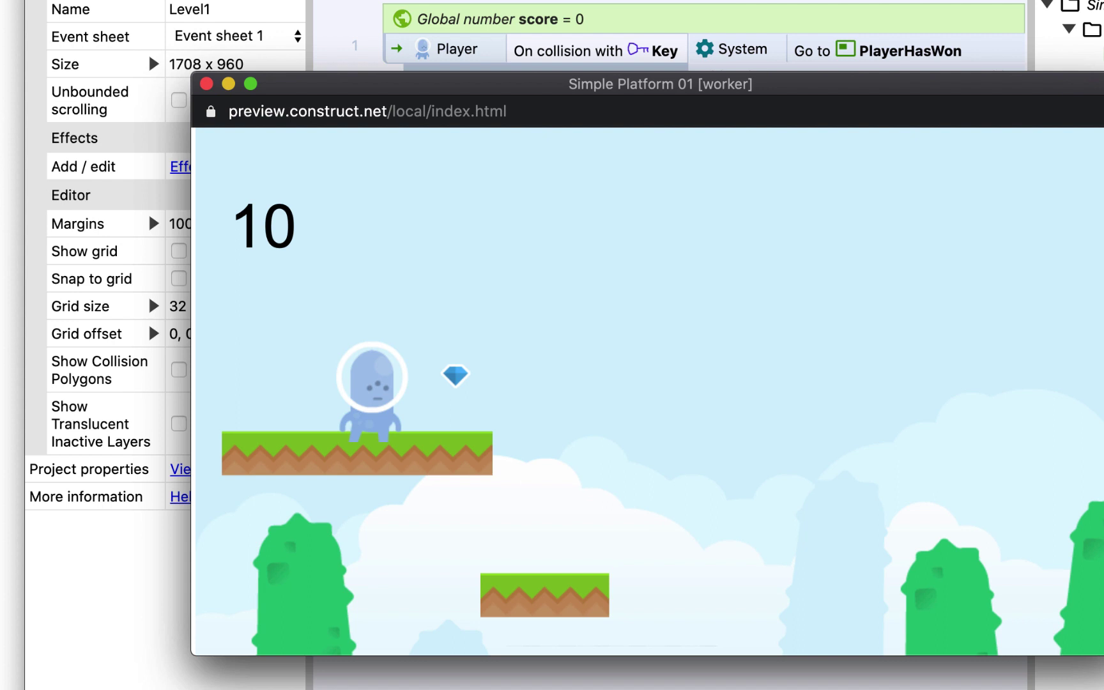
pyautogui.press('Right')
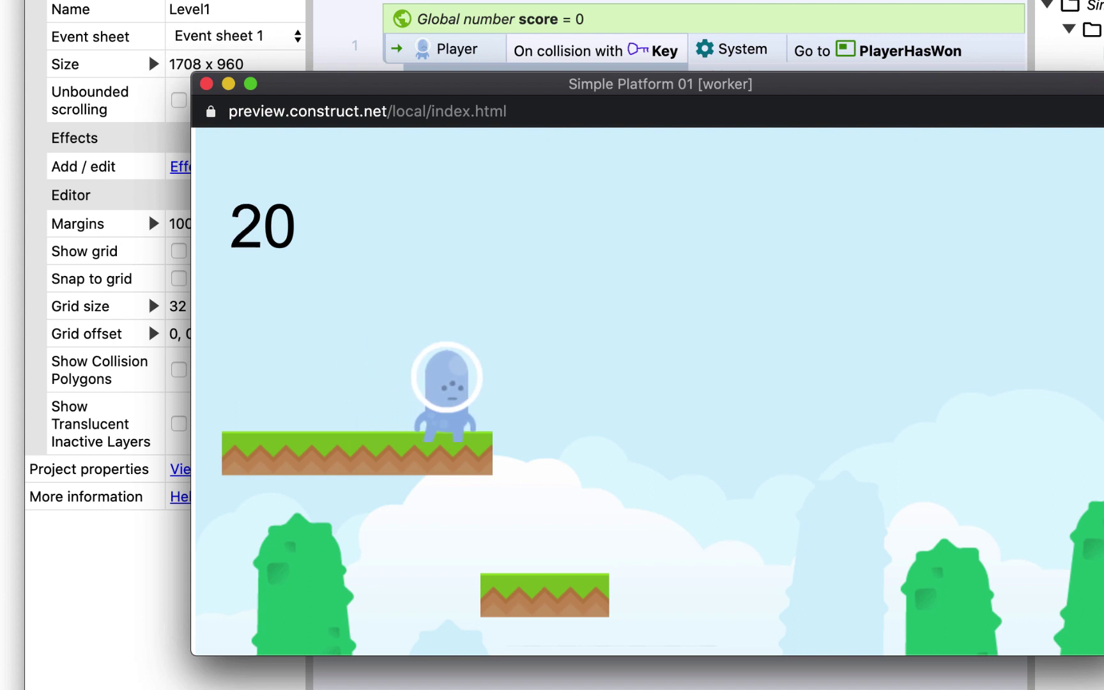
pyautogui.press('Right')
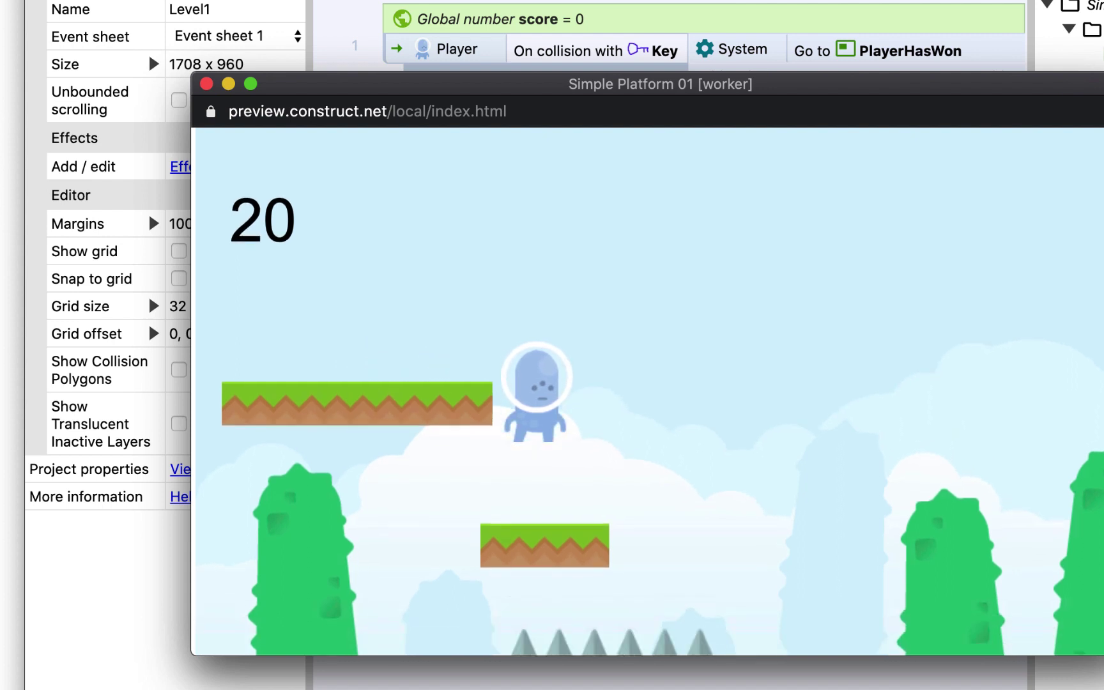